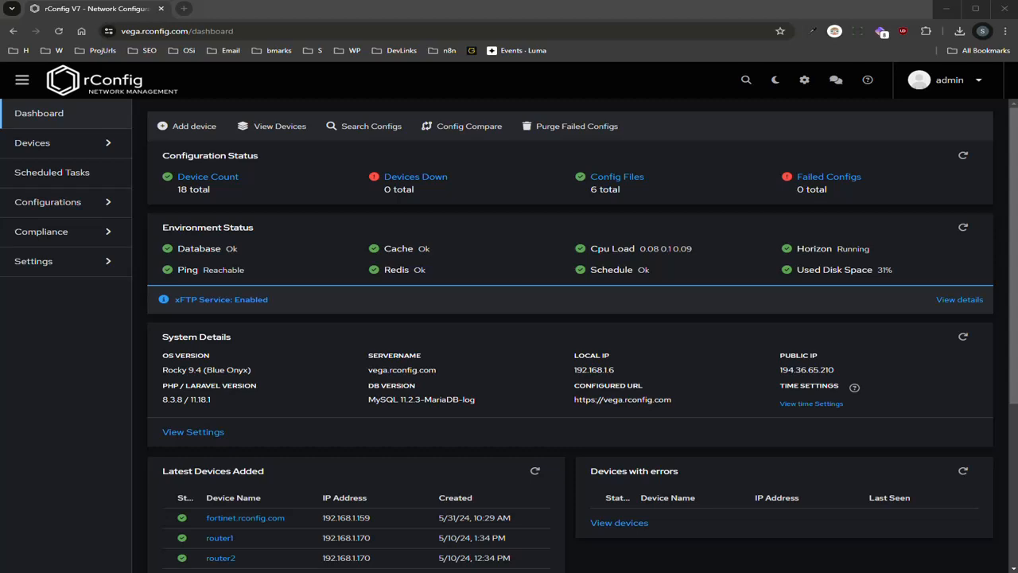
Open the CIC Definitions page from the Configurations menu; it has no definitions yet
{"action": "left_click", "coordinate": [93, 147]}
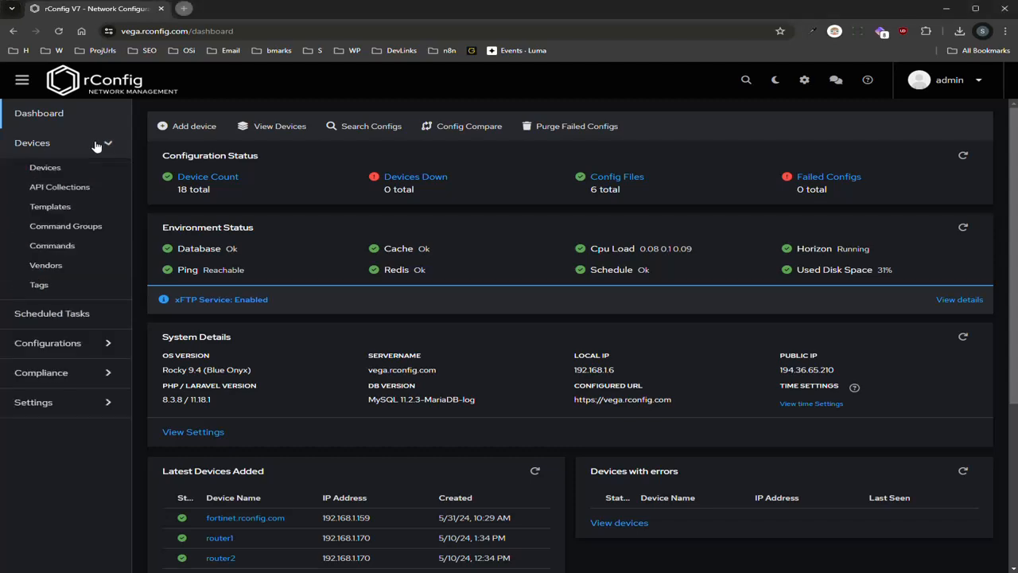
{"action": "left_click", "coordinate": [70, 347]}
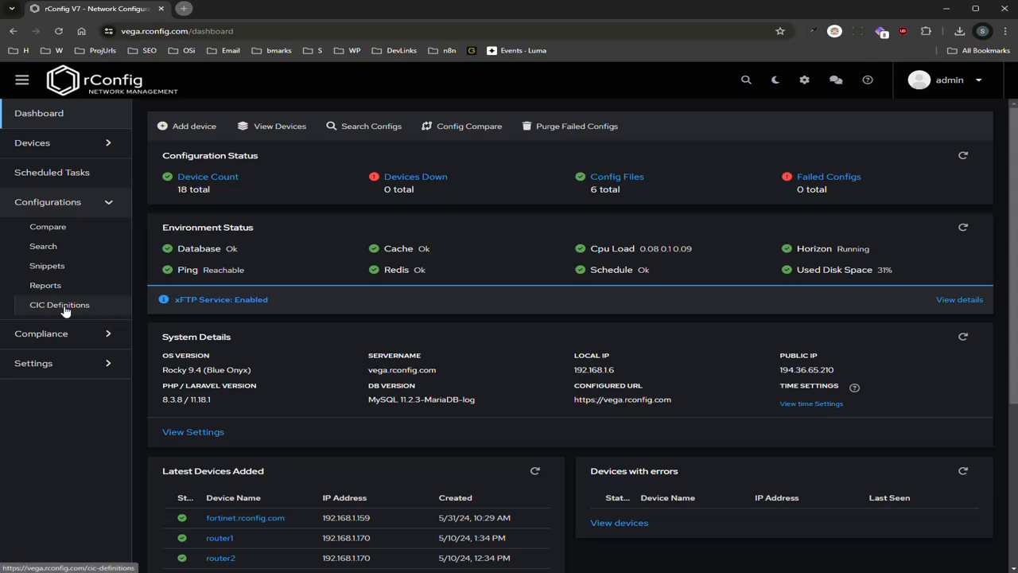
{"action": "left_click", "coordinate": [66, 309]}
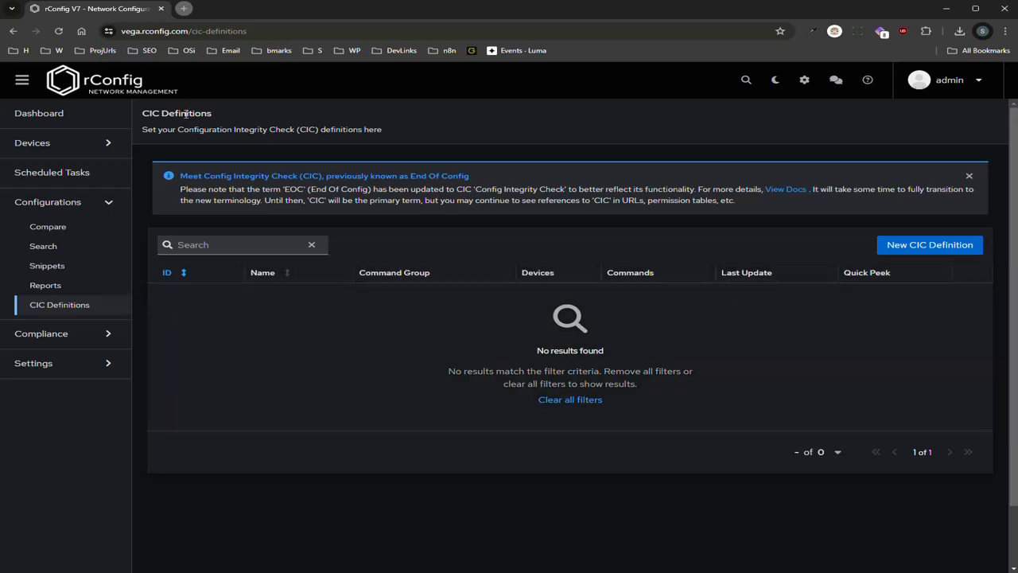
{"action": "left_click", "coordinate": [223, 117]}
Open router3's device page from the Devices list
{"action": "left_click", "coordinate": [31, 143]}
{"action": "left_click", "coordinate": [73, 168]}
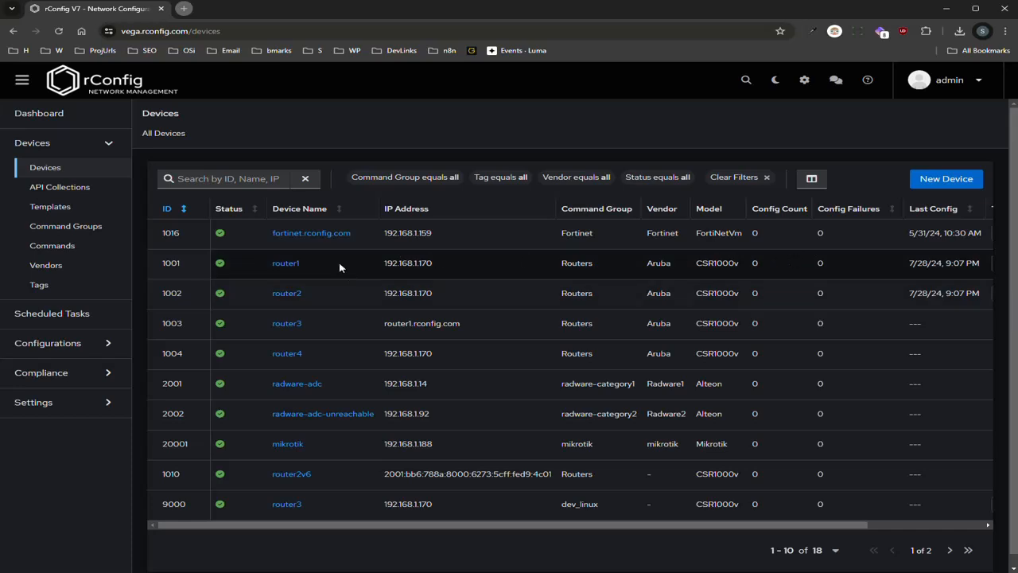
{"action": "left_click", "coordinate": [291, 326]}
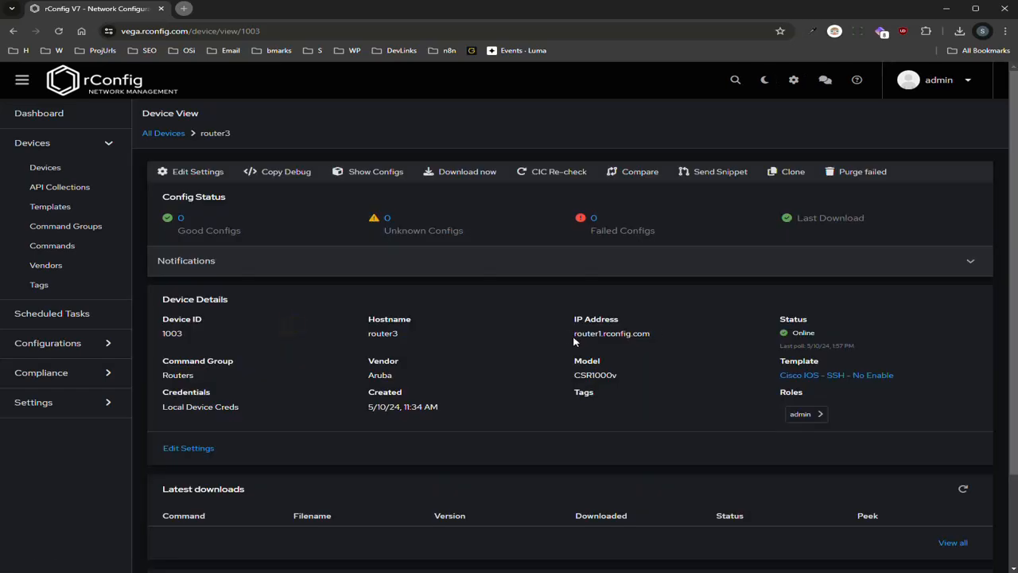
{"action": "scroll", "coordinate": [326, 444], "scroll_direction": "down", "scroll_amount": 2}
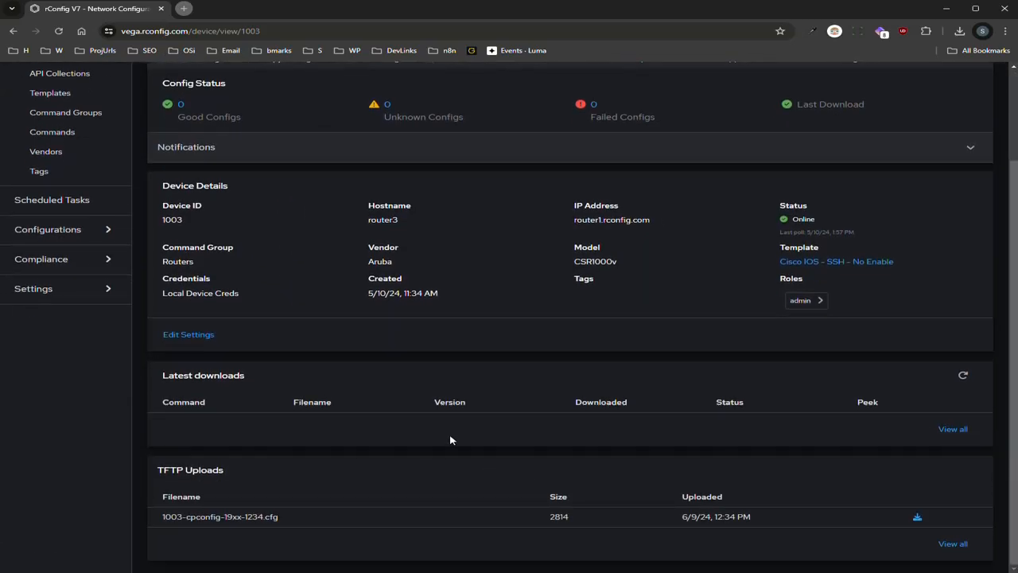
{"action": "scroll", "coordinate": [477, 430], "scroll_direction": "up", "scroll_amount": 3}
Download router3's configs now and refresh Latest downloads to show the new show clock, show run and show version files
{"action": "left_click", "coordinate": [455, 171]}
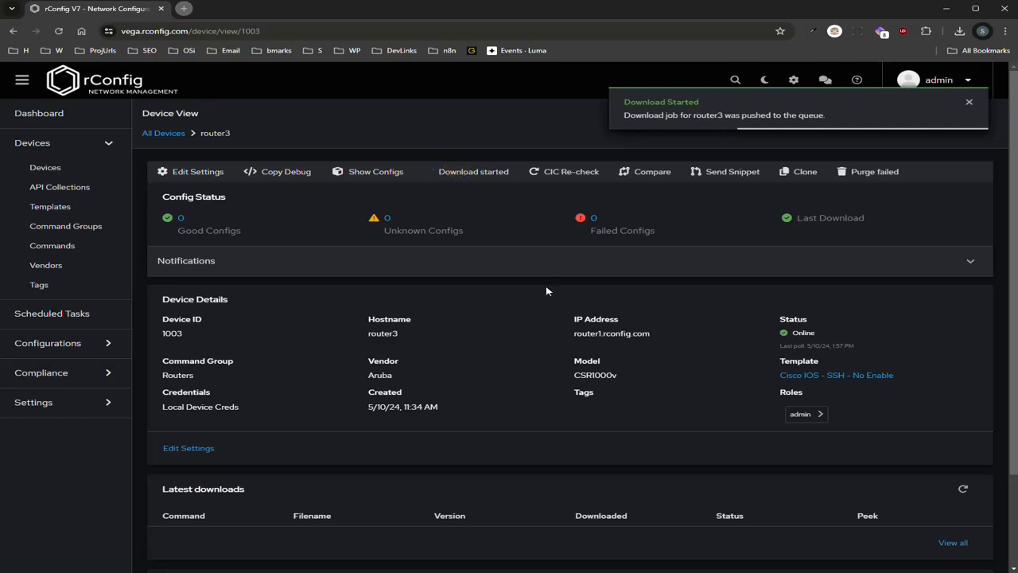
{"action": "scroll", "coordinate": [546, 285], "scroll_direction": "down", "scroll_amount": 2}
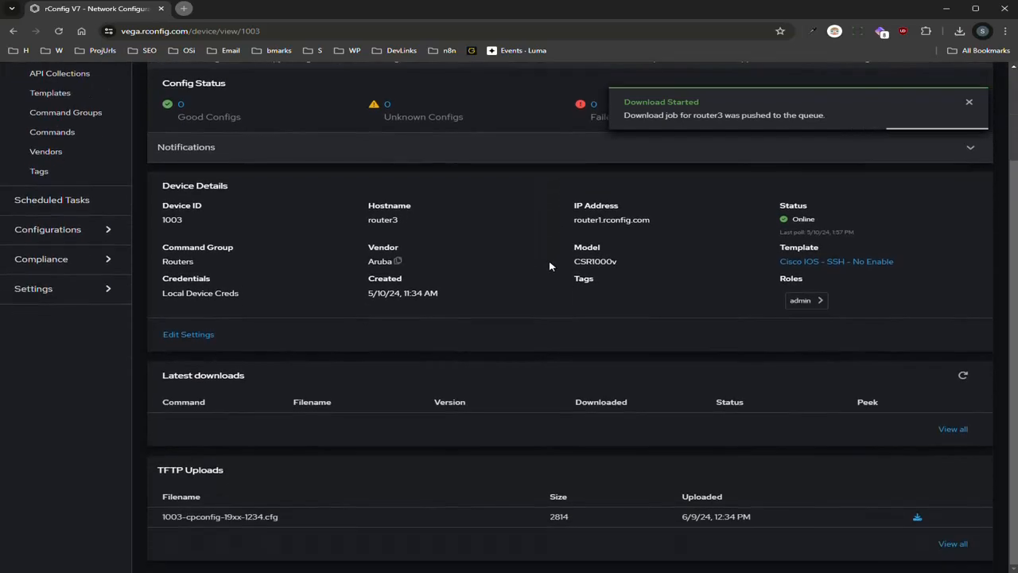
{"action": "scroll", "coordinate": [557, 369], "scroll_direction": "up", "scroll_amount": 1}
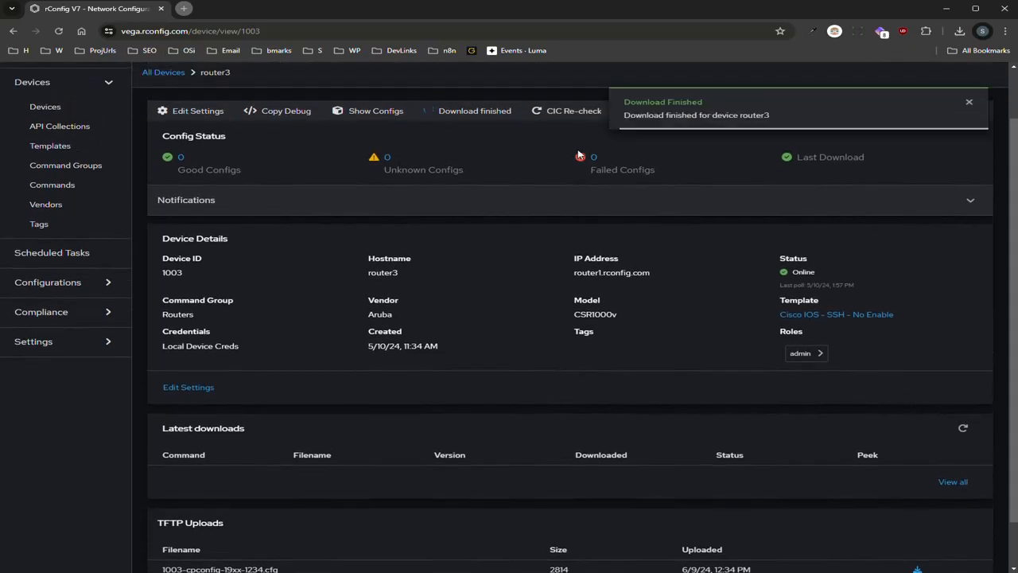
{"action": "left_click", "coordinate": [963, 428]}
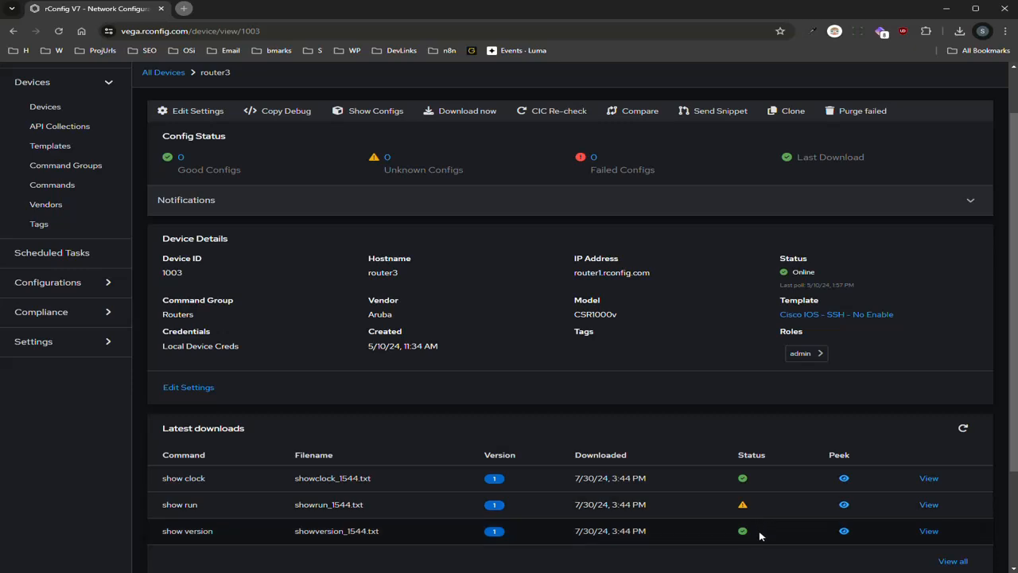
Check the Commands list: CIC is enabled for show run but off for show clock and show version
{"action": "left_click", "coordinate": [38, 185]}
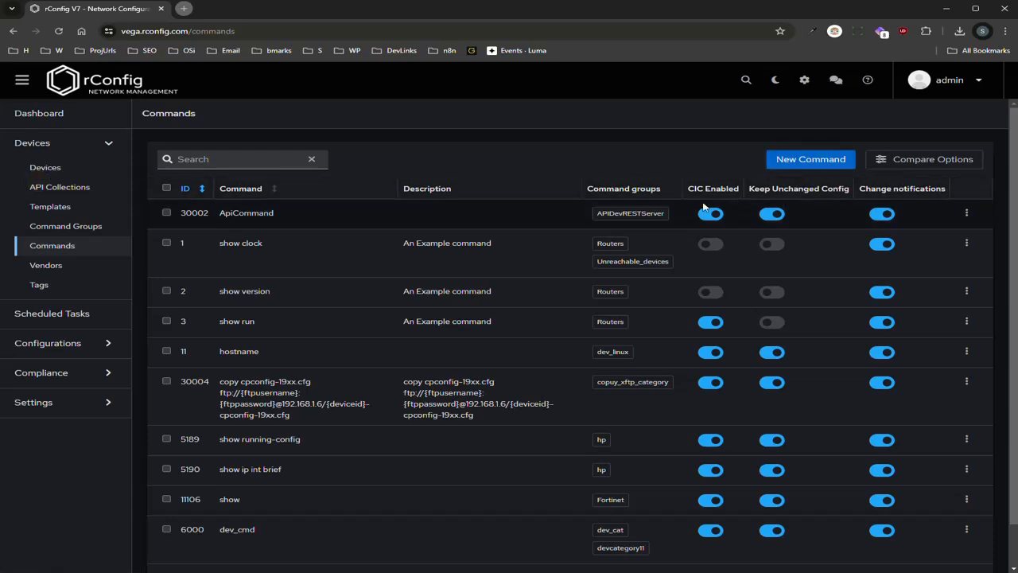
{"action": "left_click", "coordinate": [710, 269]}
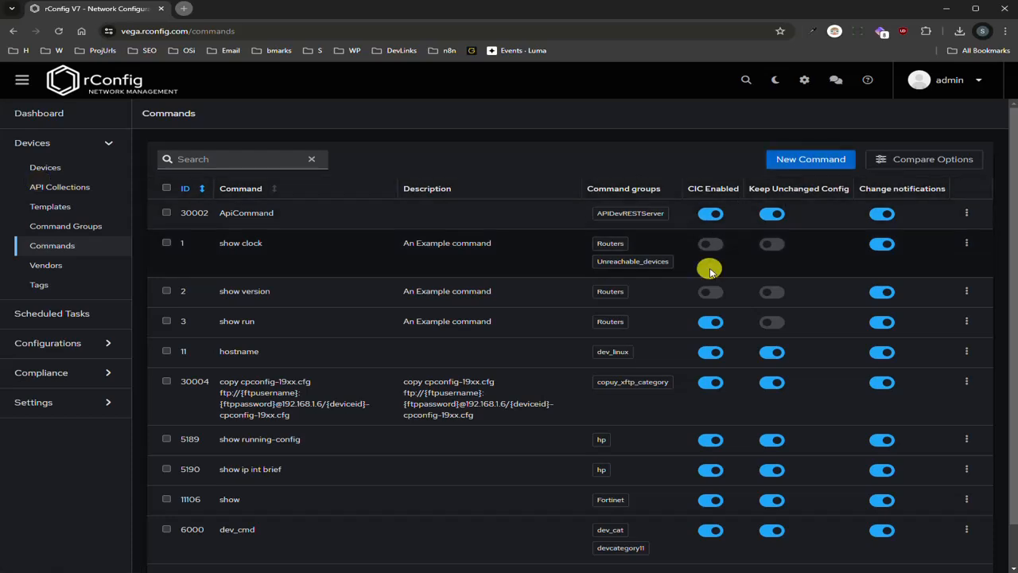
{"action": "left_click", "coordinate": [732, 295]}
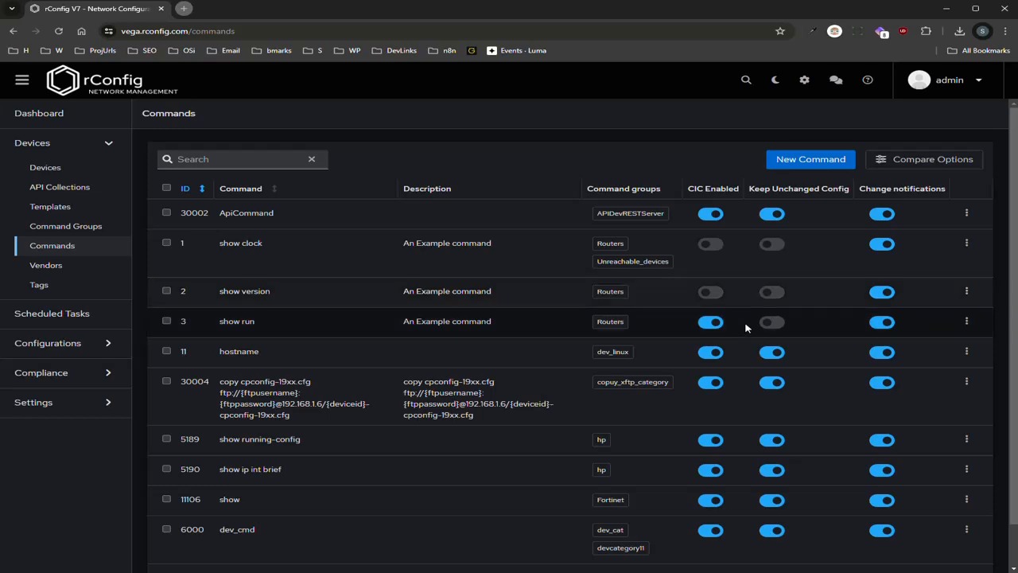
Enable CIC for show version, re-download router3's configs and refresh Latest downloads
{"action": "left_click", "coordinate": [709, 293]}
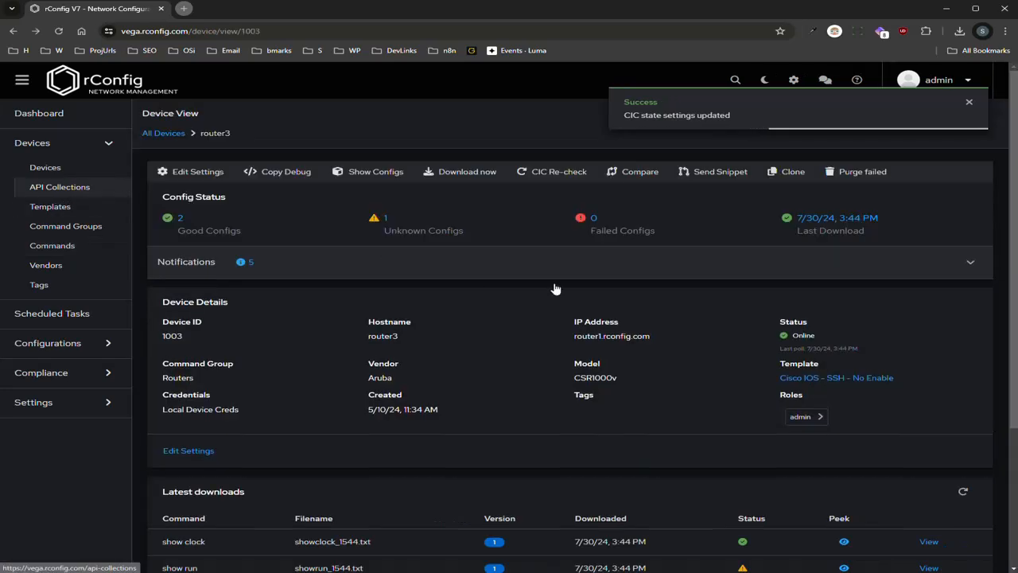
{"action": "left_click", "coordinate": [432, 170]}
{"action": "scroll", "coordinate": [725, 433], "scroll_direction": "down", "scroll_amount": 1}
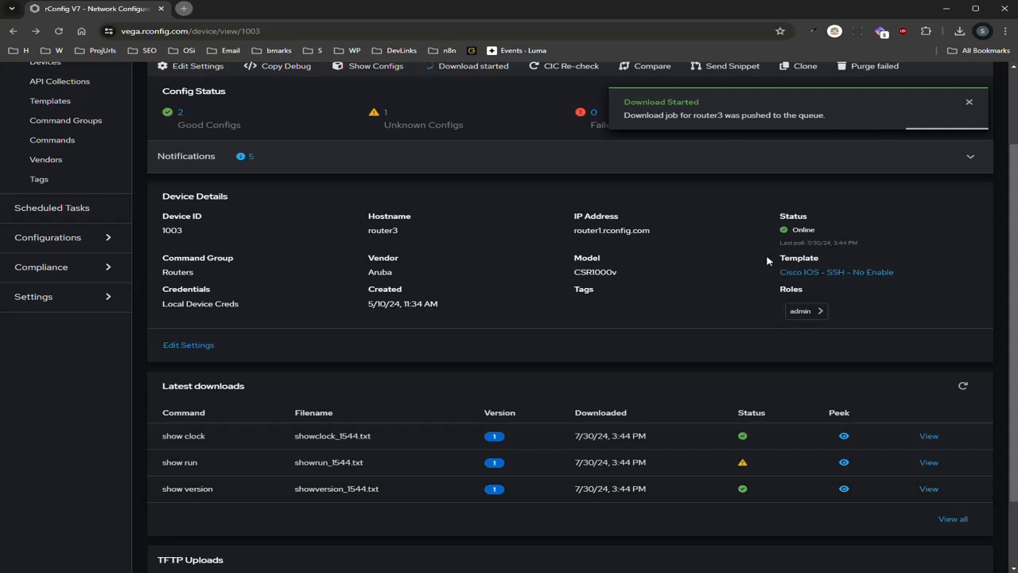
{"action": "scroll", "coordinate": [763, 501], "scroll_direction": "up", "scroll_amount": 1}
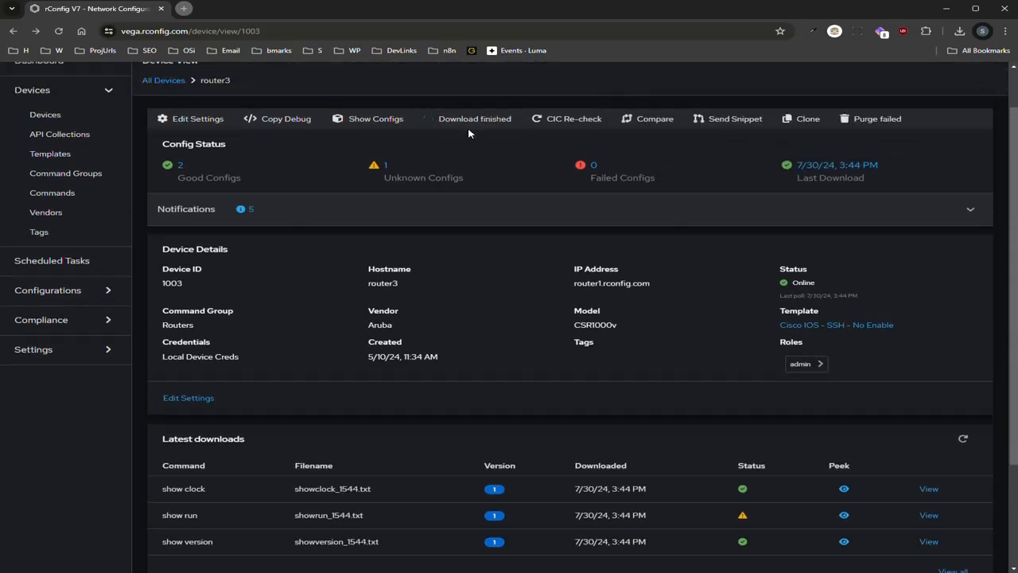
{"action": "scroll", "coordinate": [881, 395], "scroll_direction": "down", "scroll_amount": 1}
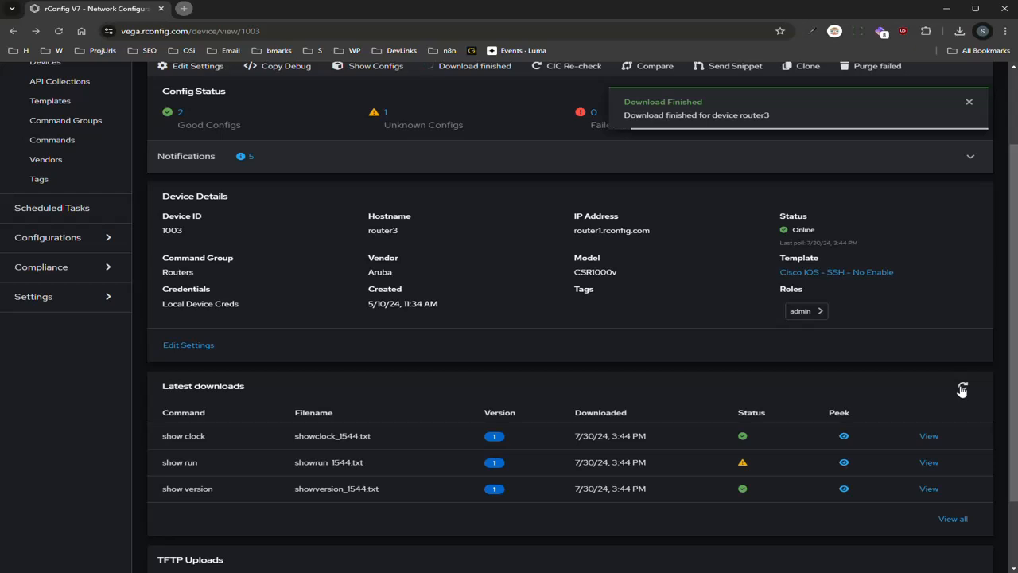
{"action": "left_click", "coordinate": [962, 387]}
{"action": "left_click", "coordinate": [756, 491]}
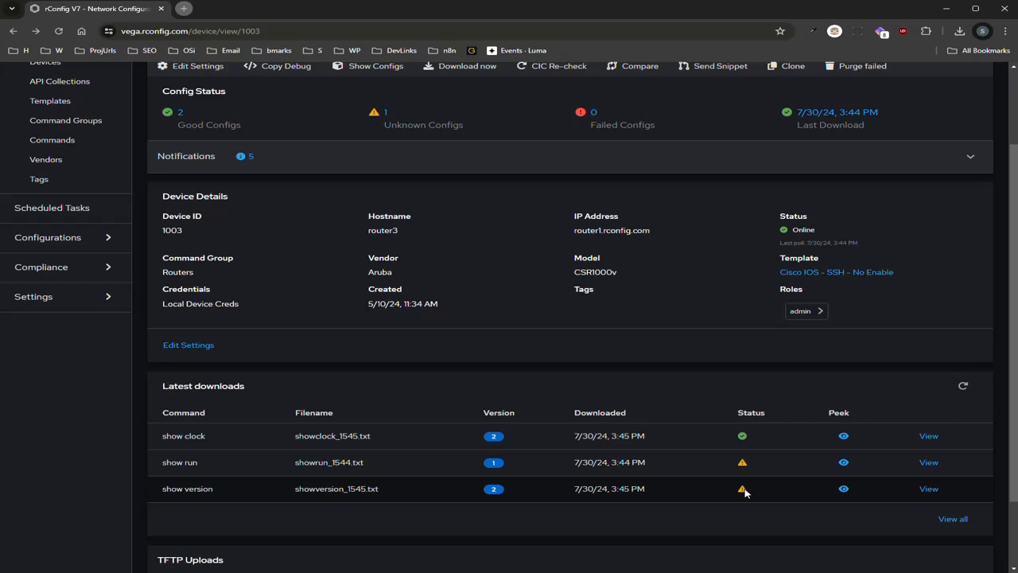
{"action": "left_click", "coordinate": [844, 490]}
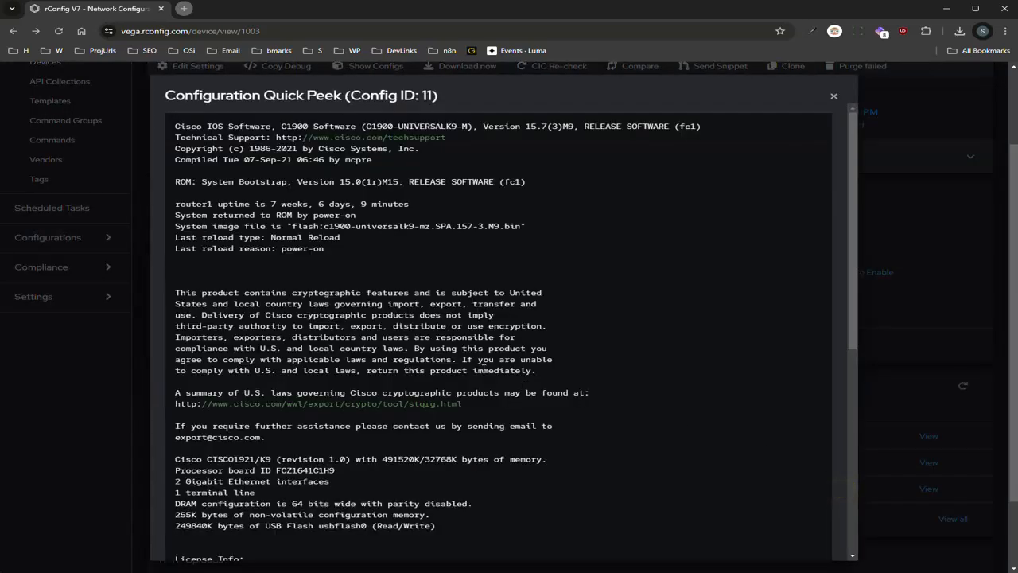
{"action": "scroll", "coordinate": [484, 368], "scroll_direction": "down", "scroll_amount": 5}
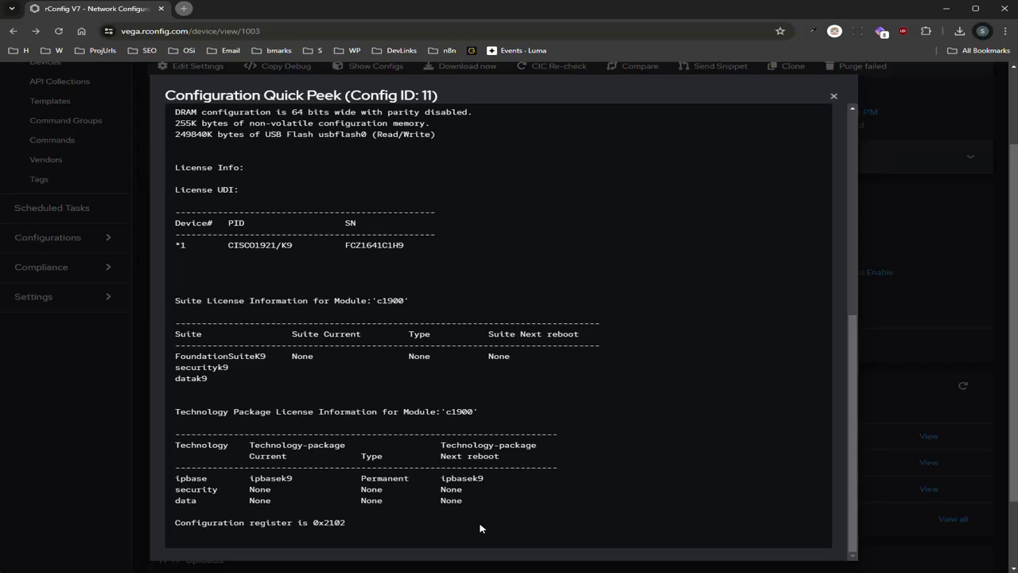
{"action": "scroll", "coordinate": [481, 529], "scroll_direction": "up", "scroll_amount": 3}
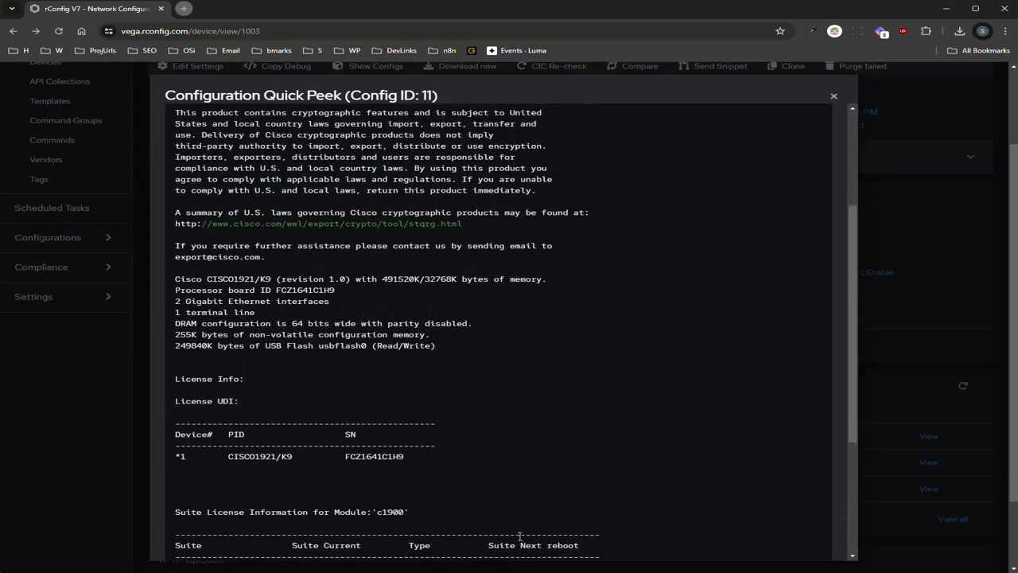
{"action": "scroll", "coordinate": [533, 410], "scroll_direction": "up", "scroll_amount": 1}
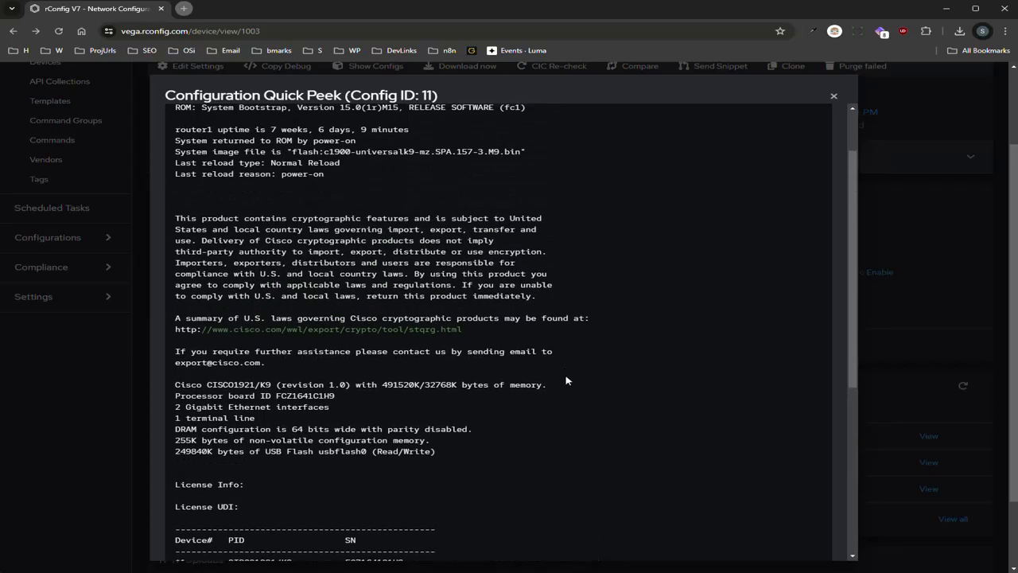
{"action": "scroll", "coordinate": [565, 370], "scroll_direction": "up", "scroll_amount": 1}
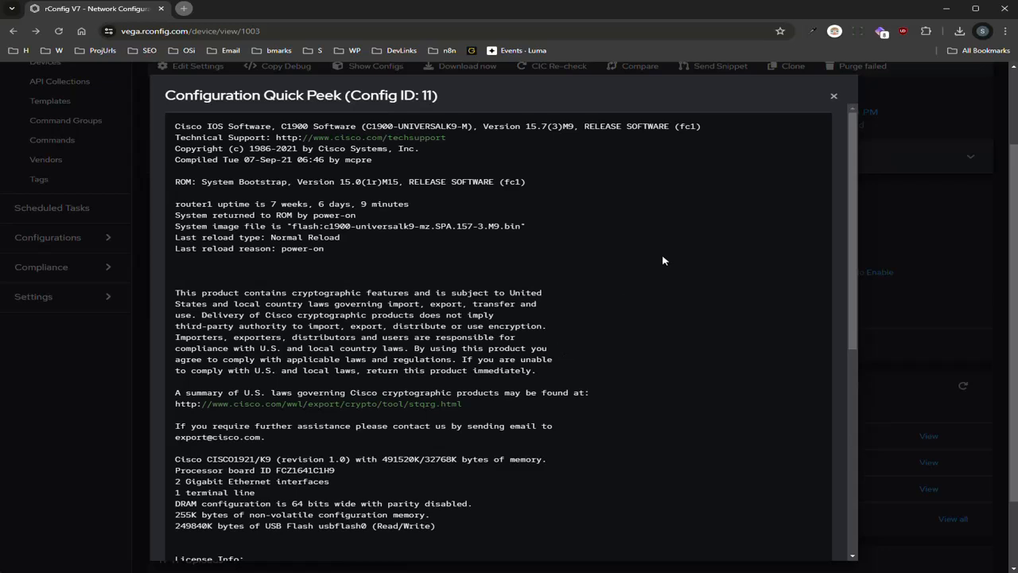
{"action": "left_click", "coordinate": [945, 349]}
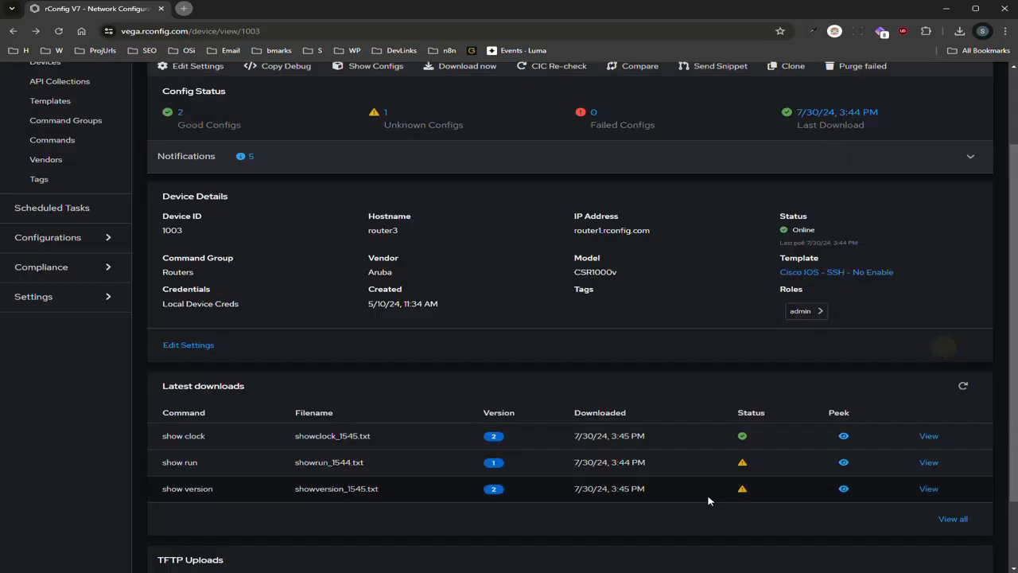
Turn CIC checking off for show version, then go back to router3's device page
{"action": "scroll", "coordinate": [773, 495], "scroll_direction": "up", "scroll_amount": 1}
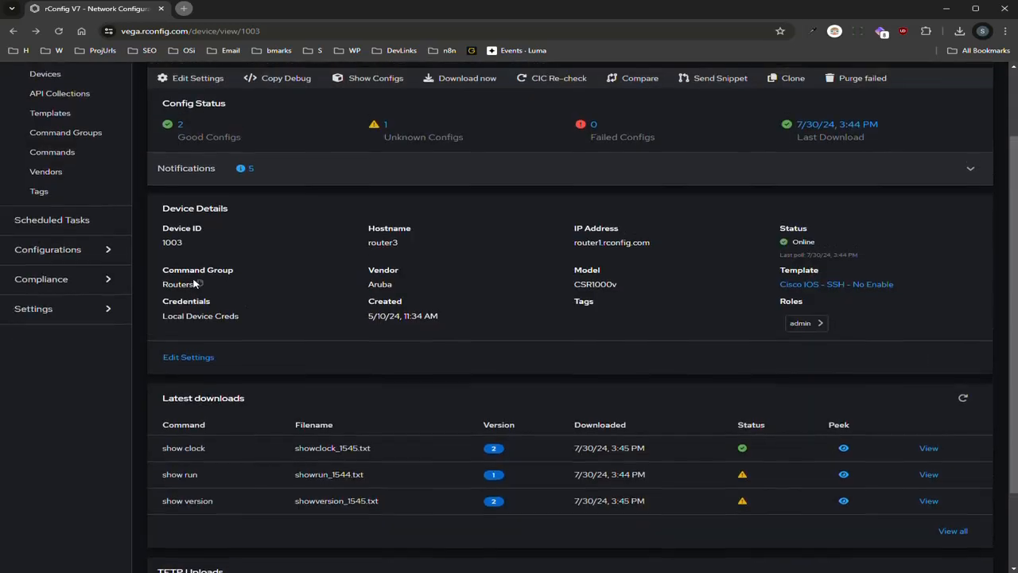
{"action": "left_click", "coordinate": [70, 202]}
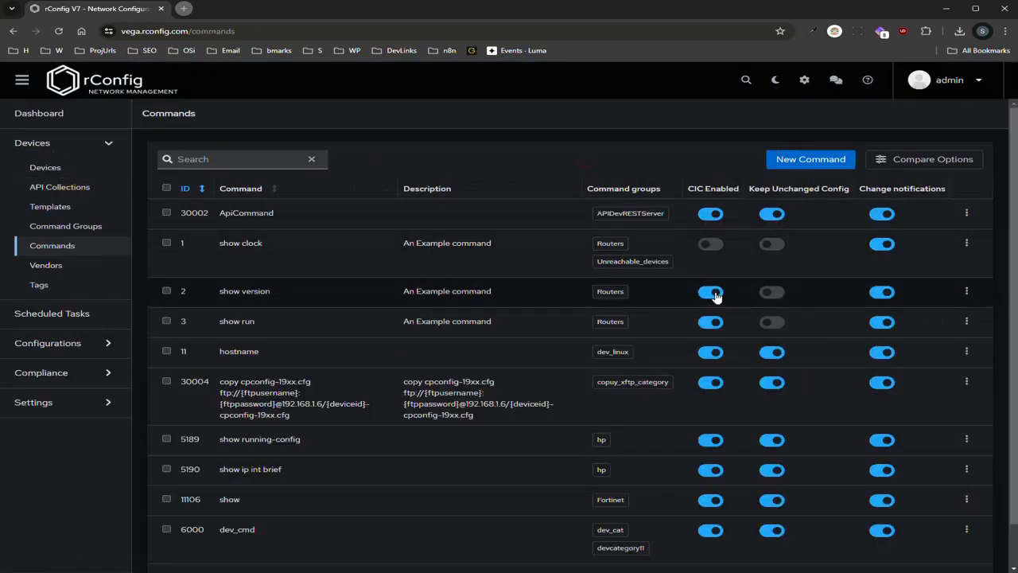
{"action": "left_click", "coordinate": [712, 293]}
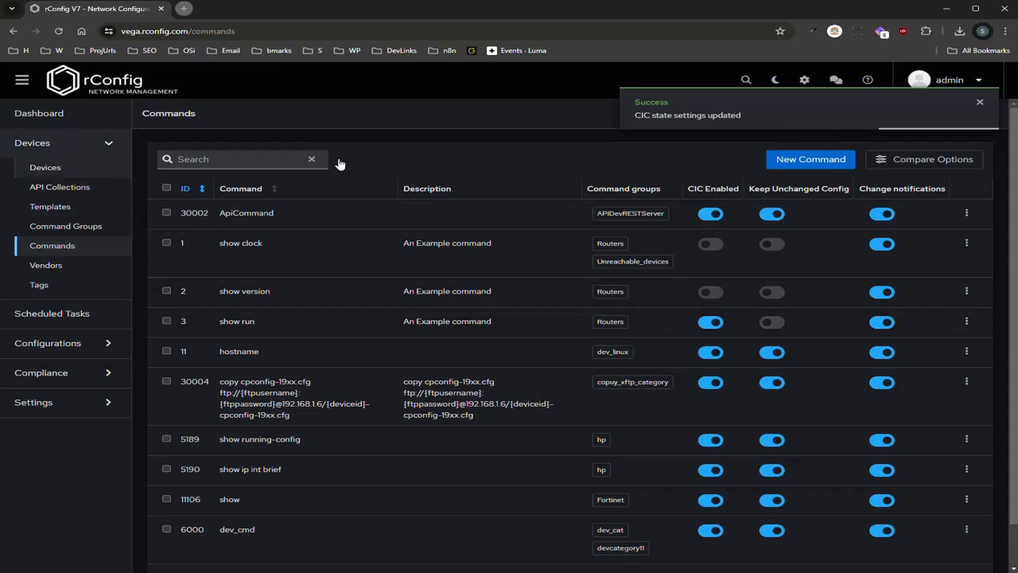
{"action": "key", "text": "alt+Left"}
{"action": "scroll", "coordinate": [673, 407], "scroll_direction": "down", "scroll_amount": 1}
{"action": "scroll", "coordinate": [493, 178], "scroll_direction": "down", "scroll_amount": 1}
Download router3's configs again and refresh Latest downloads to list the version 3 files
{"action": "scroll", "coordinate": [478, 171], "scroll_direction": "up", "scroll_amount": 2}
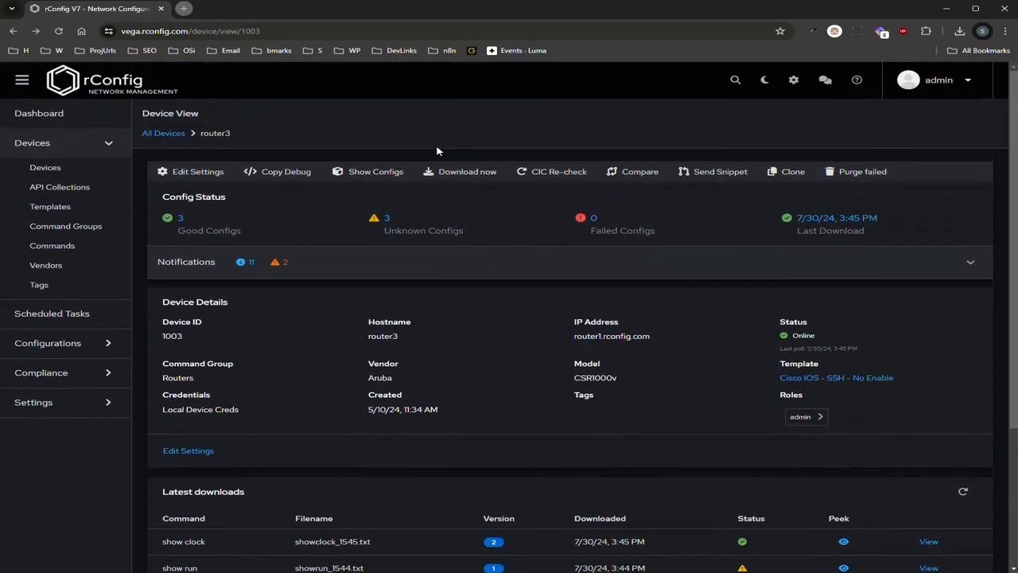
{"action": "left_click", "coordinate": [449, 171]}
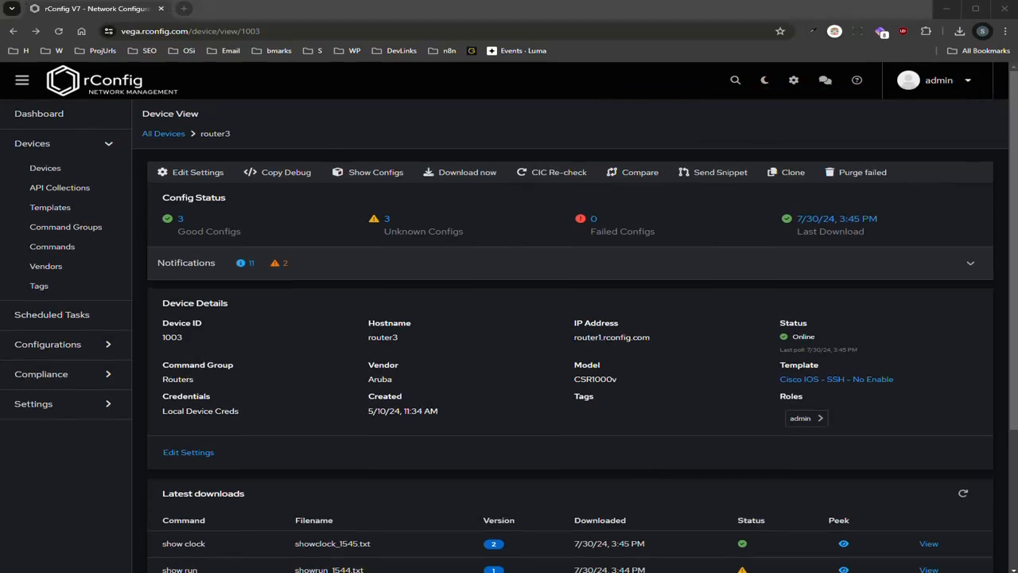
{"action": "scroll", "coordinate": [469, 397], "scroll_direction": "down", "scroll_amount": 1}
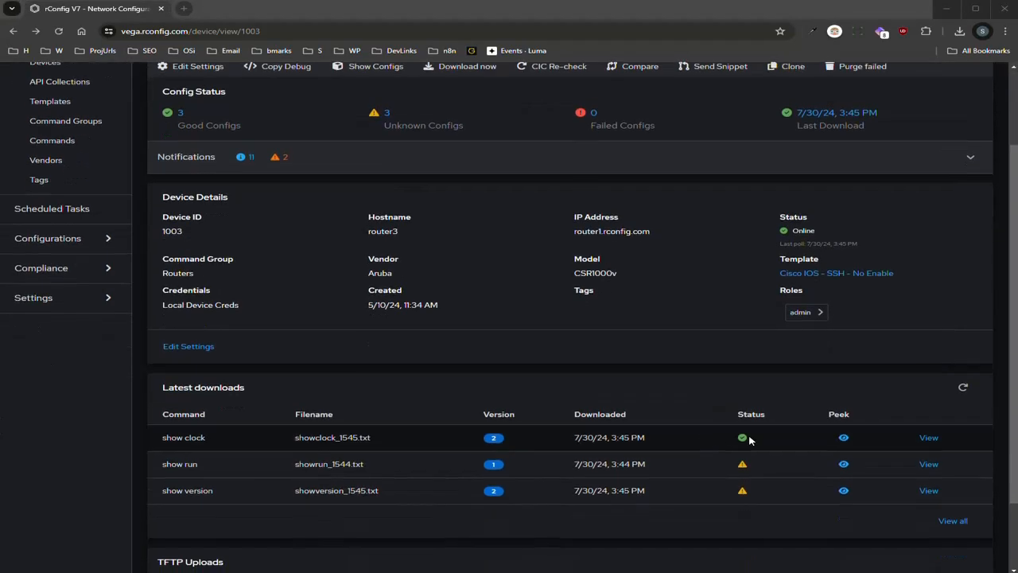
{"action": "left_click", "coordinate": [961, 389]}
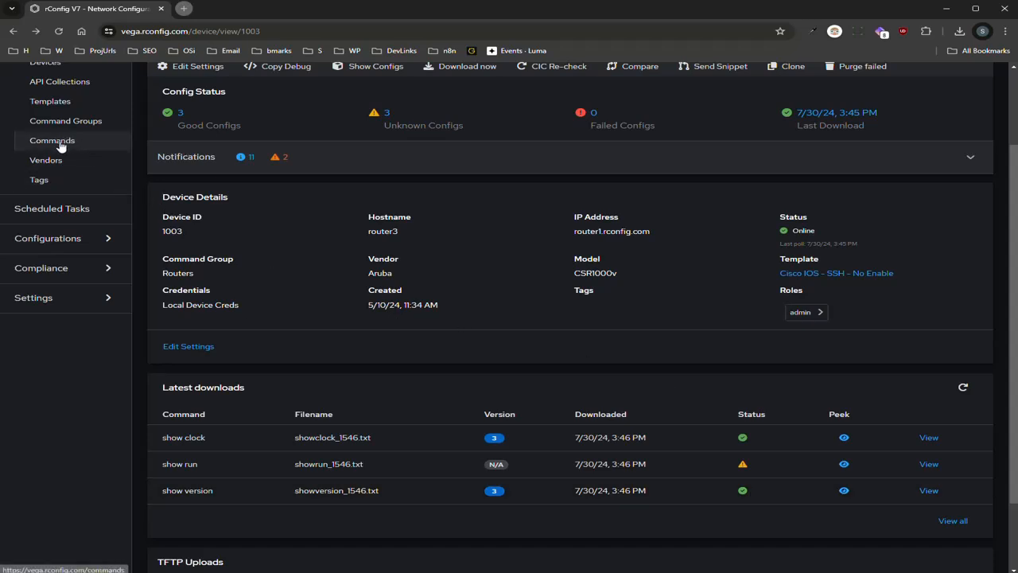
{"action": "left_click", "coordinate": [159, 178]}
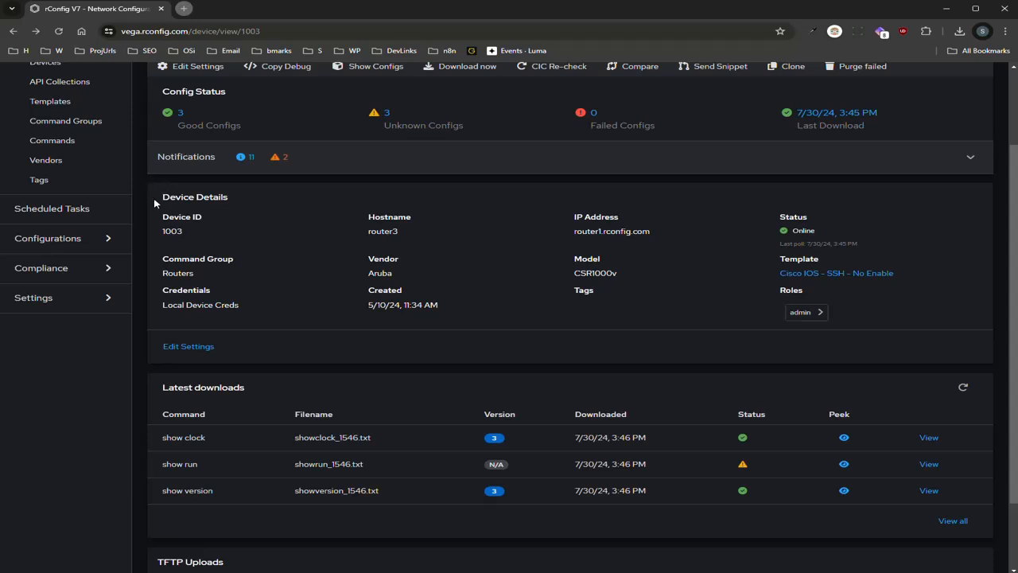
Go back to the still-empty CIC Definitions page under Configurations
{"action": "left_click", "coordinate": [112, 247]}
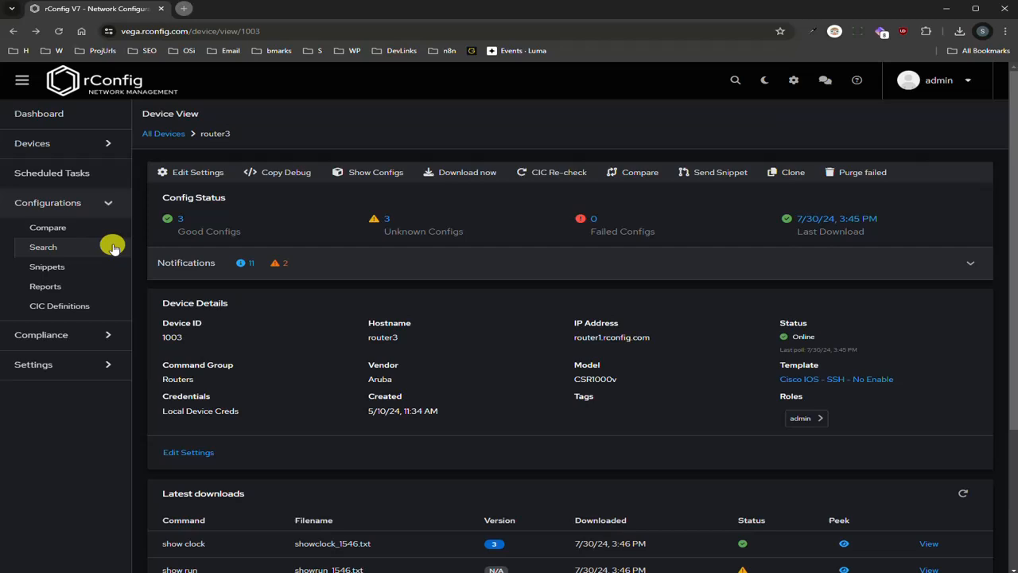
{"action": "left_click", "coordinate": [93, 310]}
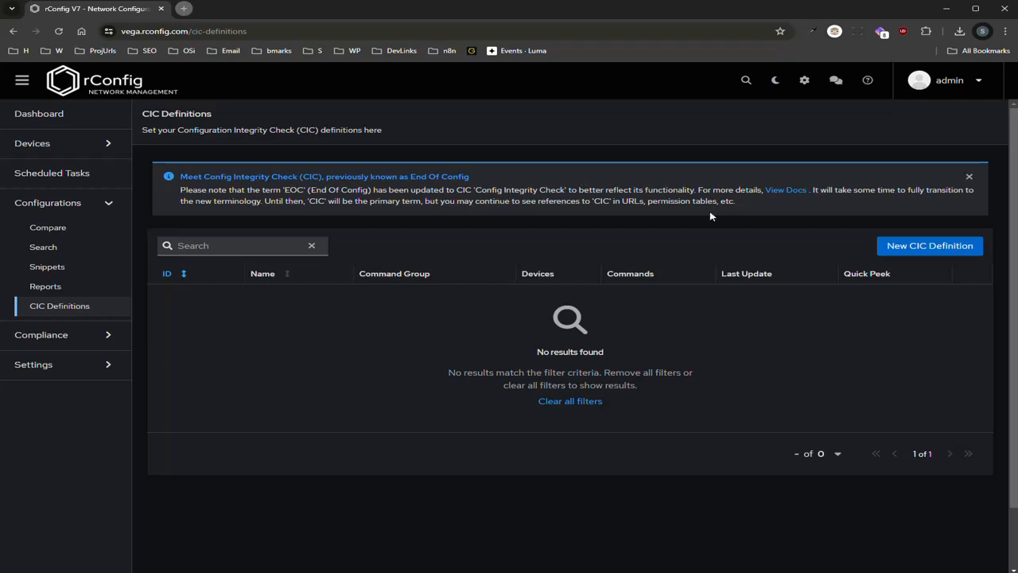
Start a new CIC definition and delete 'Description: ' from the policy's first comment line
{"action": "left_click", "coordinate": [911, 249]}
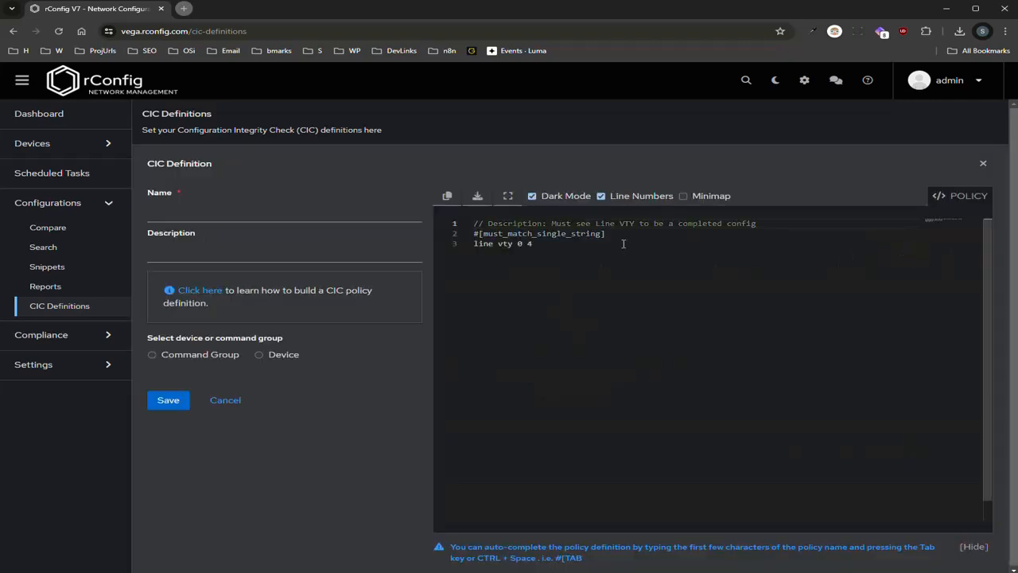
{"action": "left_click", "coordinate": [669, 249]}
{"action": "left_click", "coordinate": [768, 222]}
{"action": "left_click_drag", "start_coordinate": [551, 223], "coordinate": [485, 225]}
{"action": "key", "text": "BackSpace"}
{"action": "left_click", "coordinate": [673, 234]}
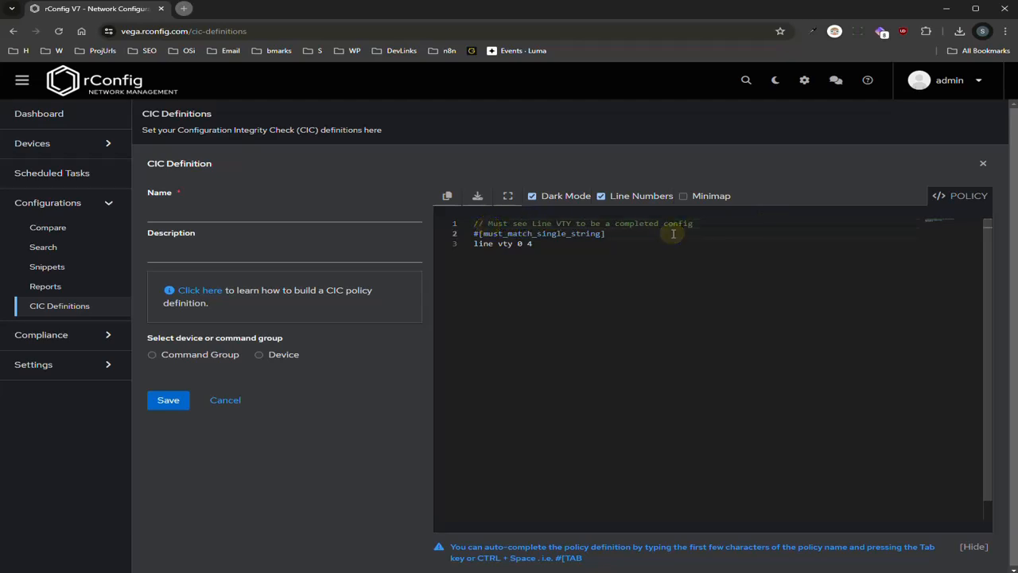
{"action": "double_click", "coordinate": [564, 234]}
{"action": "left_click", "coordinate": [687, 240]}
{"action": "left_click", "coordinate": [626, 235]}
{"action": "left_click", "coordinate": [211, 295]}
{"action": "scroll", "coordinate": [373, 311], "scroll_direction": "down", "scroll_amount": 2}
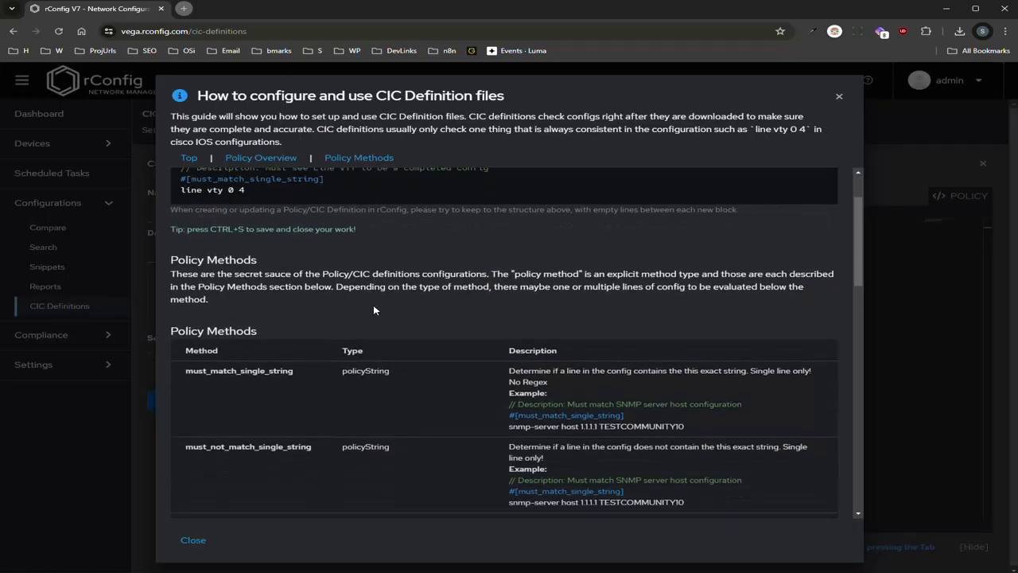
{"action": "scroll", "coordinate": [374, 310], "scroll_direction": "down", "scroll_amount": 6}
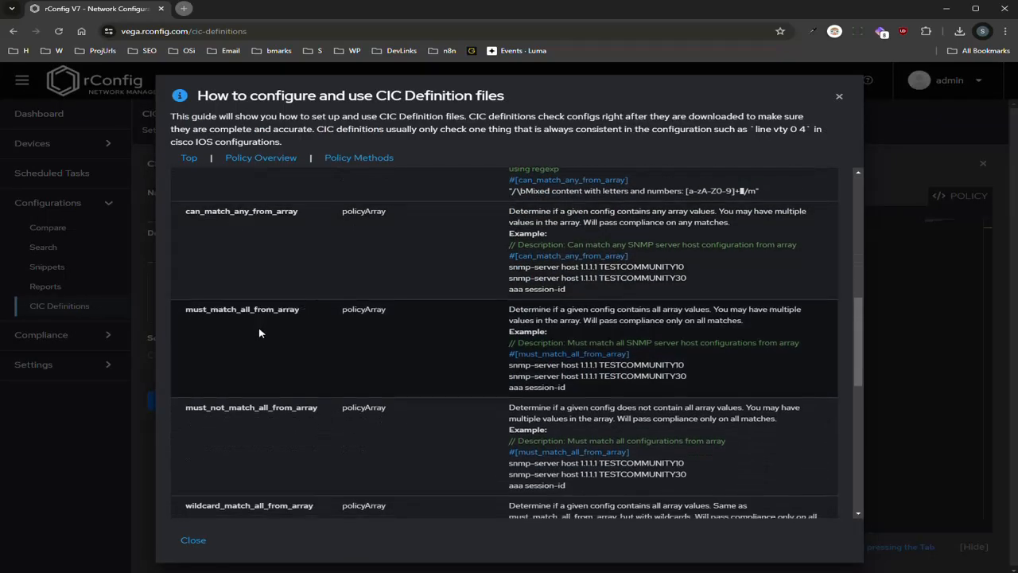
{"action": "scroll", "coordinate": [262, 334], "scroll_direction": "down", "scroll_amount": 3}
{"action": "scroll", "coordinate": [263, 326], "scroll_direction": "up", "scroll_amount": 5}
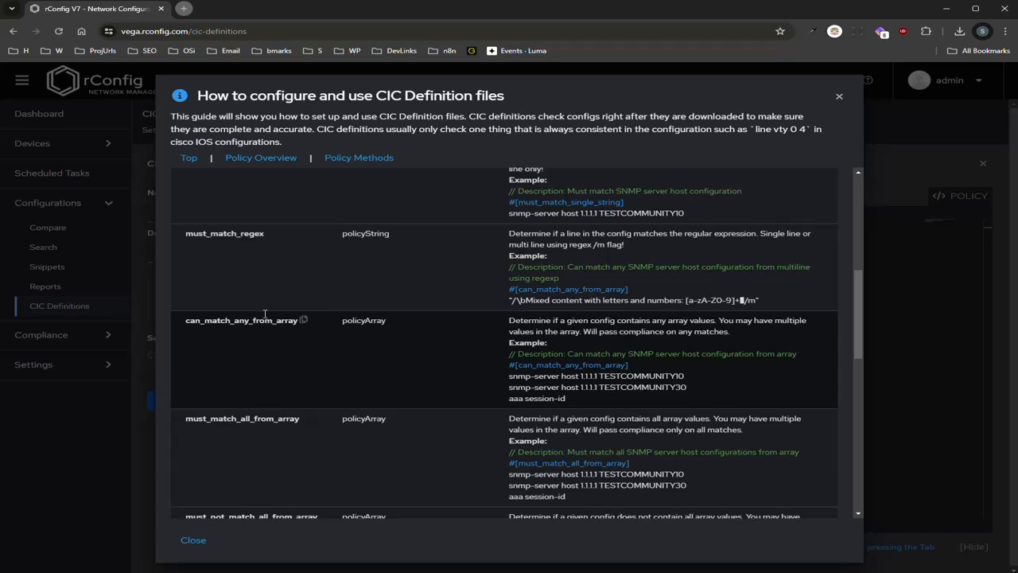
{"action": "scroll", "coordinate": [265, 314], "scroll_direction": "up", "scroll_amount": 1}
{"action": "left_click", "coordinate": [252, 301]}
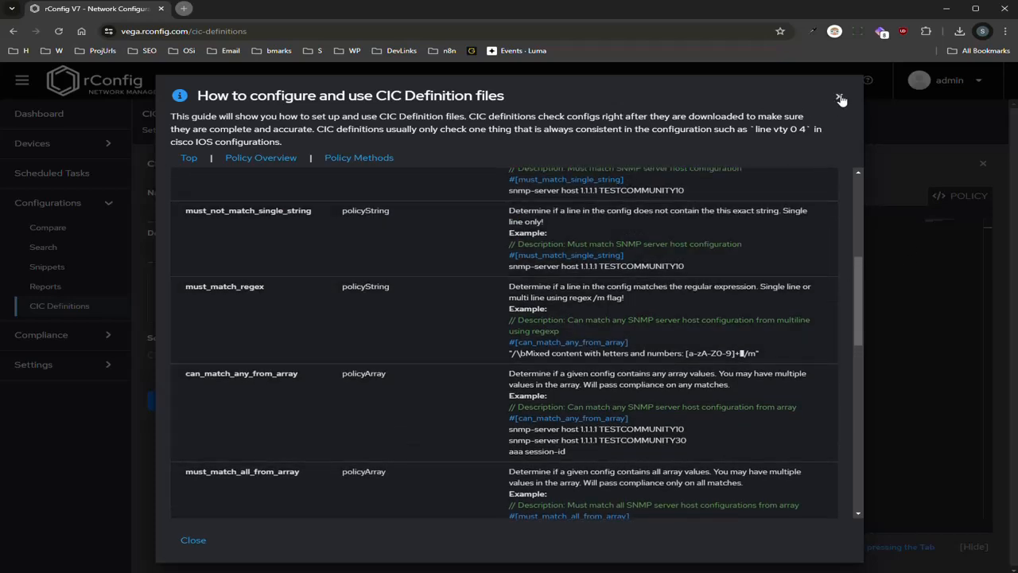
{"action": "left_click", "coordinate": [839, 97]}
Enter 'Show run CIC v1' as the definition's name
{"action": "left_click", "coordinate": [590, 243]}
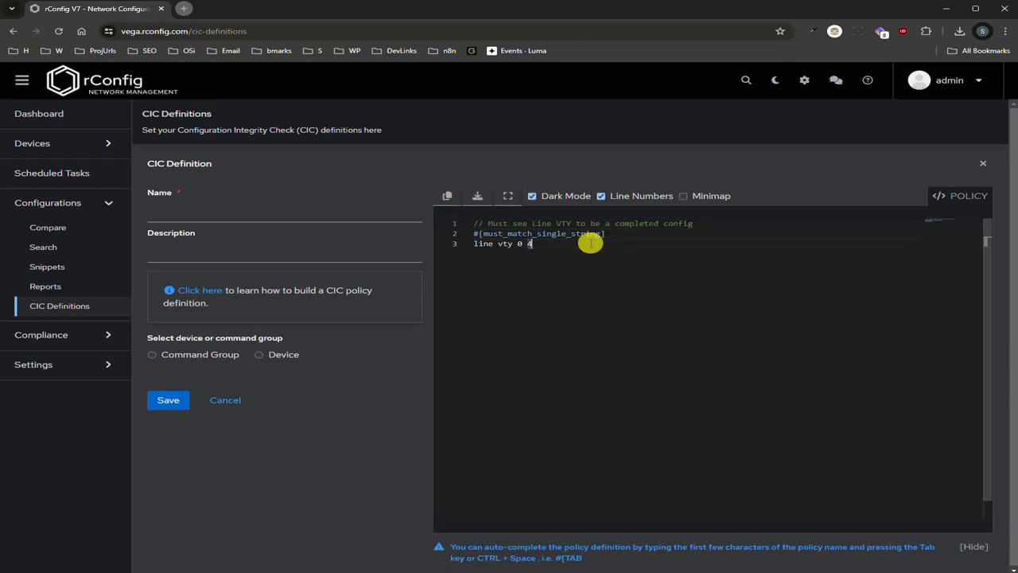
{"action": "left_click", "coordinate": [629, 267]}
{"action": "left_click", "coordinate": [212, 213]}
{"action": "type", "text": "Show "}
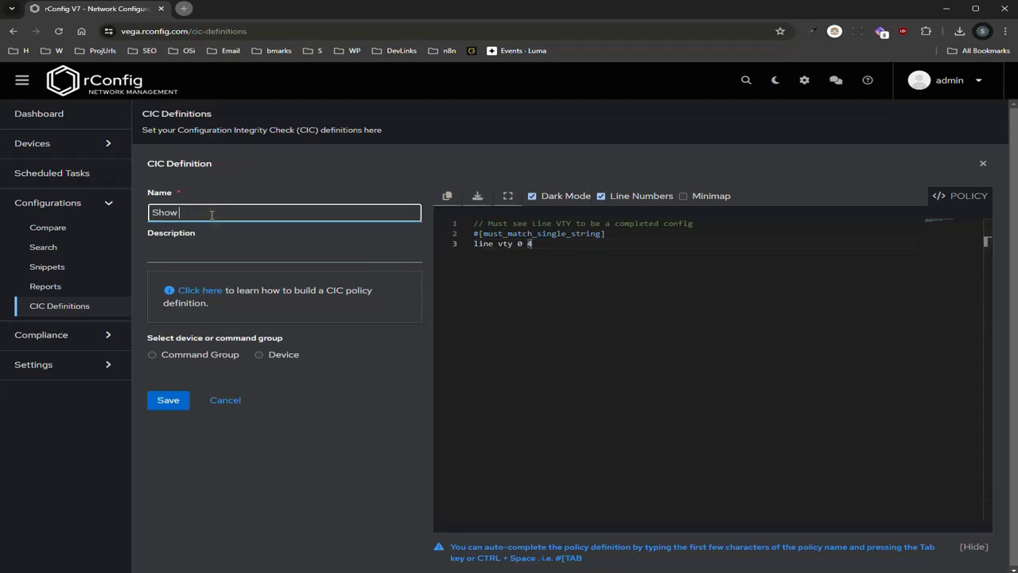
{"action": "type", "text": "run CIC v1"}
Target the Command Group Routers category and choose show run as the command
{"action": "left_click", "coordinate": [191, 356]}
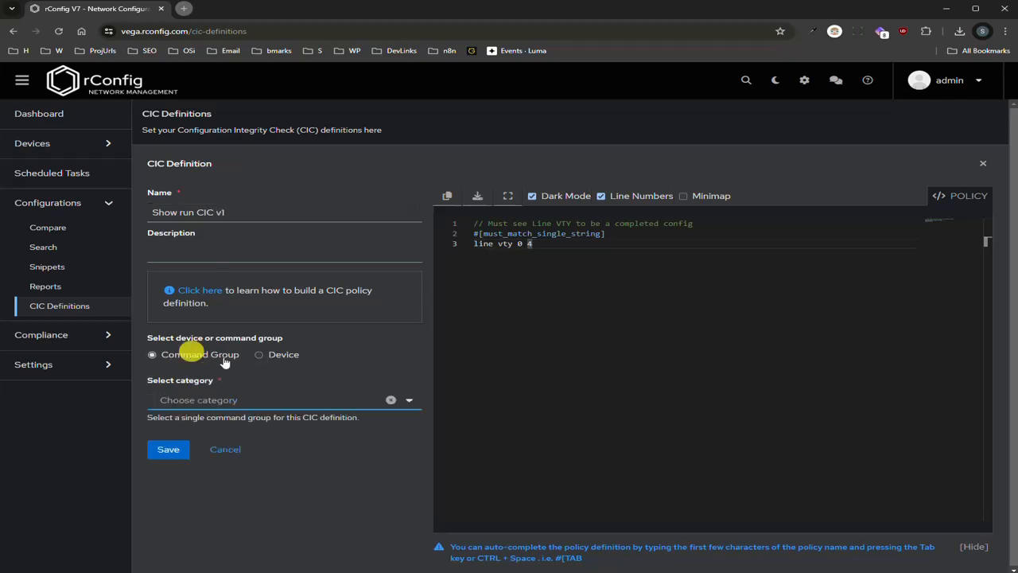
{"action": "left_click", "coordinate": [404, 402]}
{"action": "scroll", "coordinate": [223, 448], "scroll_direction": "down", "scroll_amount": 2}
{"action": "scroll", "coordinate": [234, 450], "scroll_direction": "up", "scroll_amount": 1}
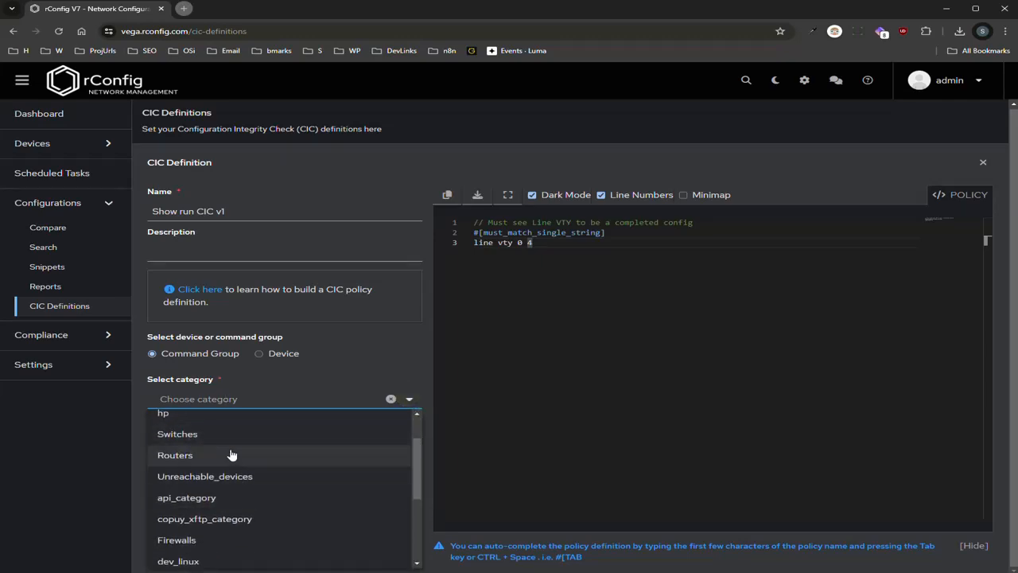
{"action": "left_click", "coordinate": [231, 454]}
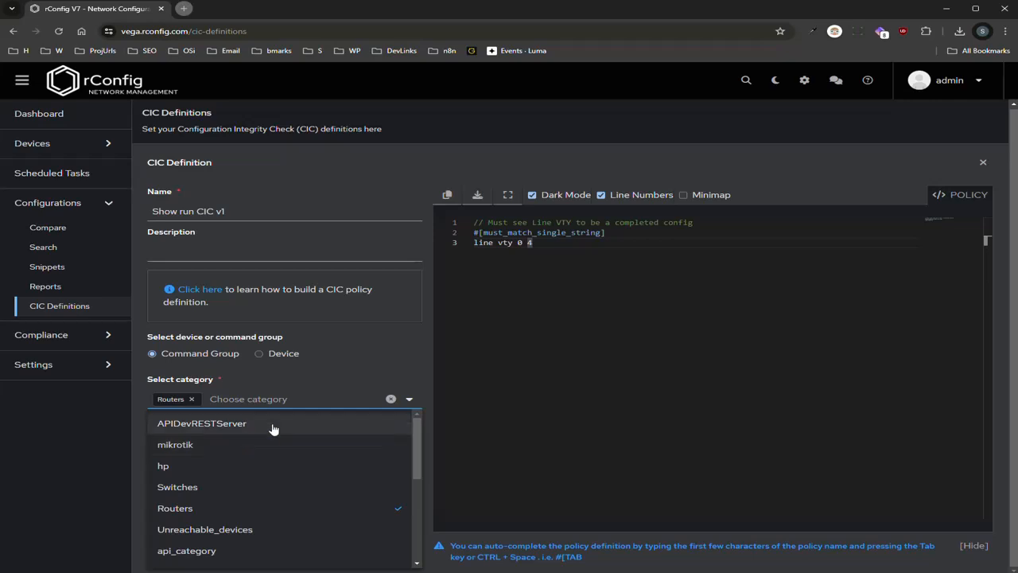
{"action": "left_click", "coordinate": [373, 382]}
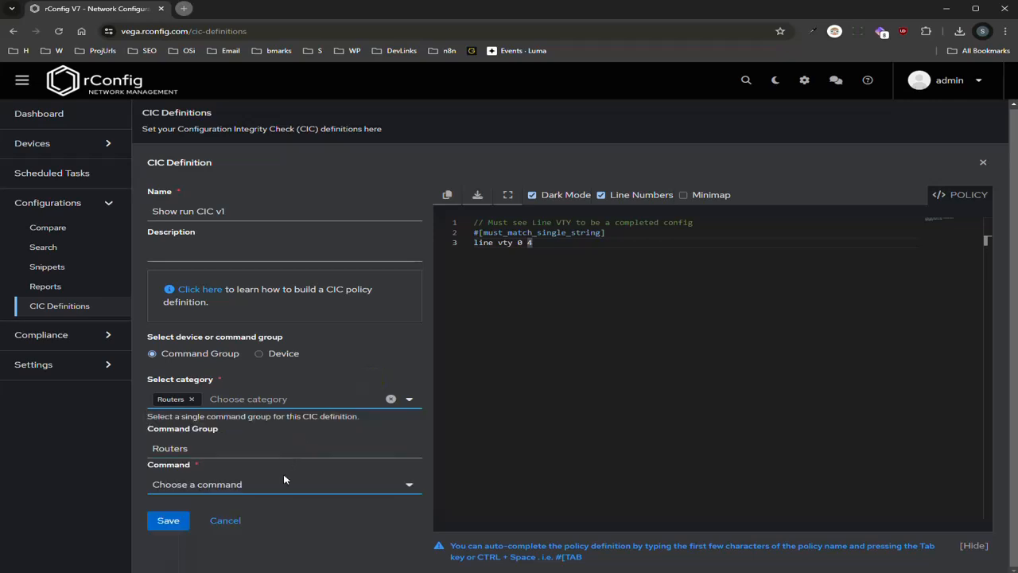
{"action": "left_click", "coordinate": [281, 483]}
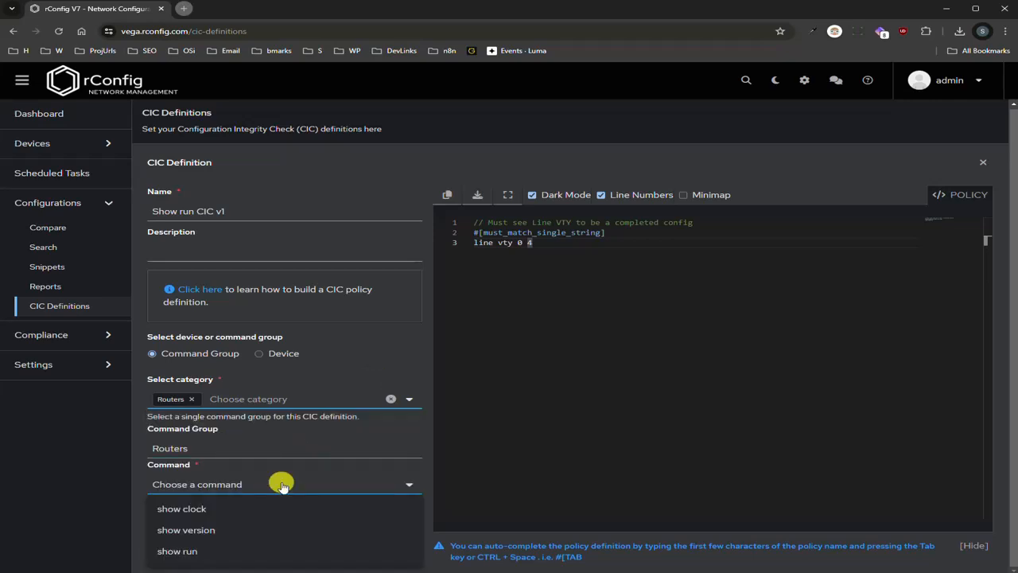
{"action": "left_click", "coordinate": [211, 552]}
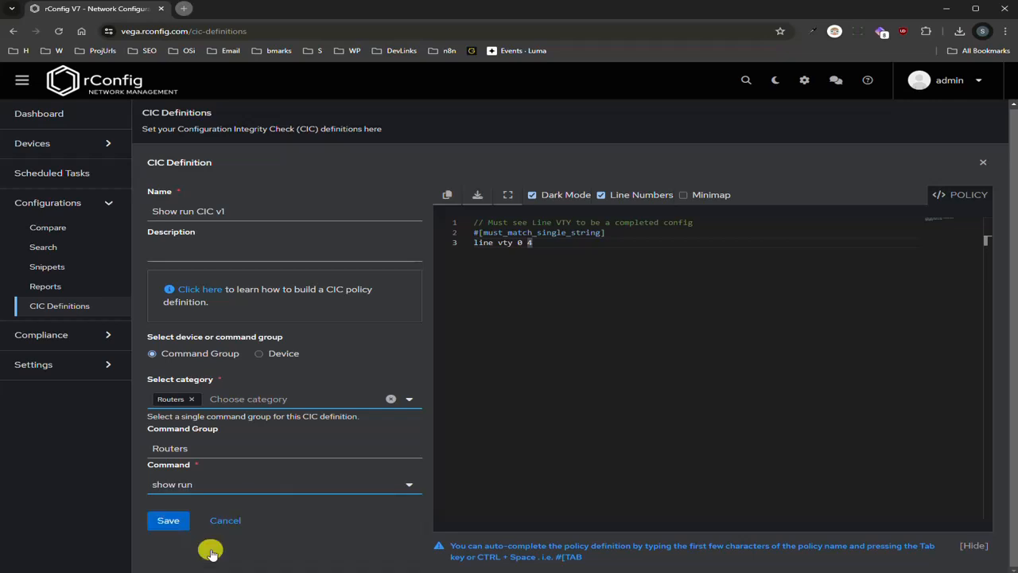
Save the Show run CIC v1 definition and check its 'line vty 0 4' policy in Quick Peek
{"action": "left_click", "coordinate": [178, 525]}
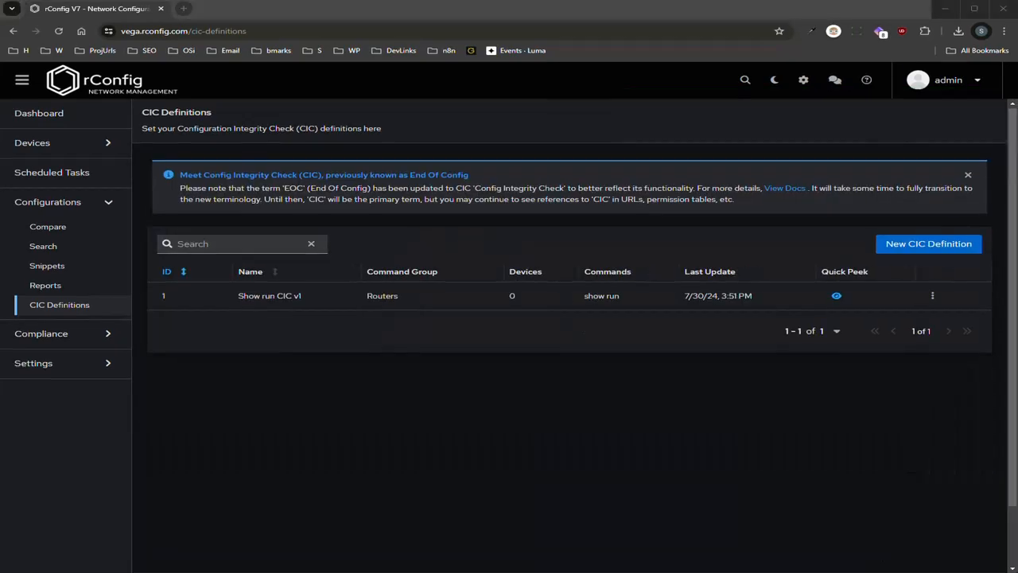
{"action": "left_click", "coordinate": [837, 298]}
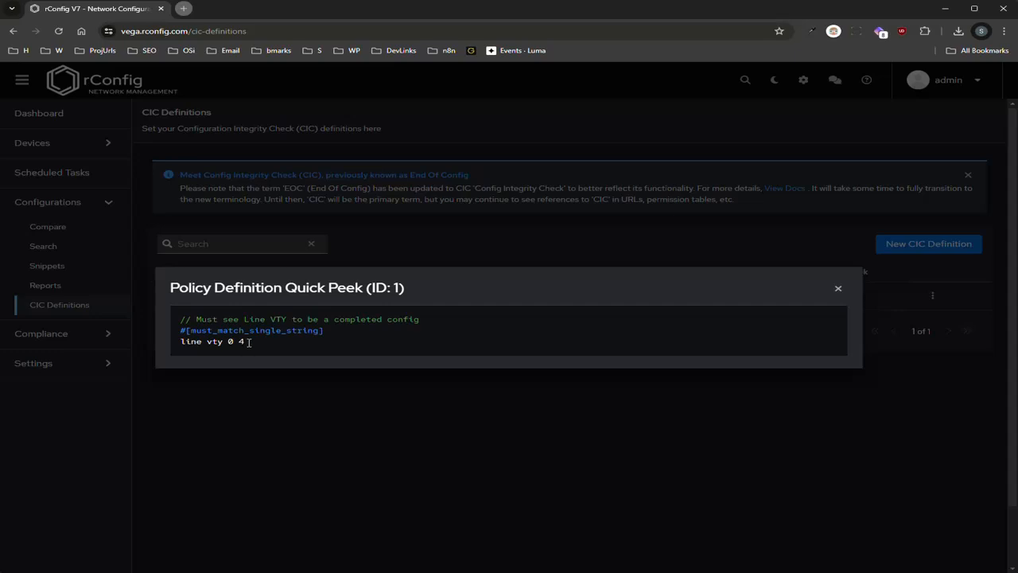
{"action": "left_click_drag", "start_coordinate": [180, 343], "coordinate": [253, 342]}
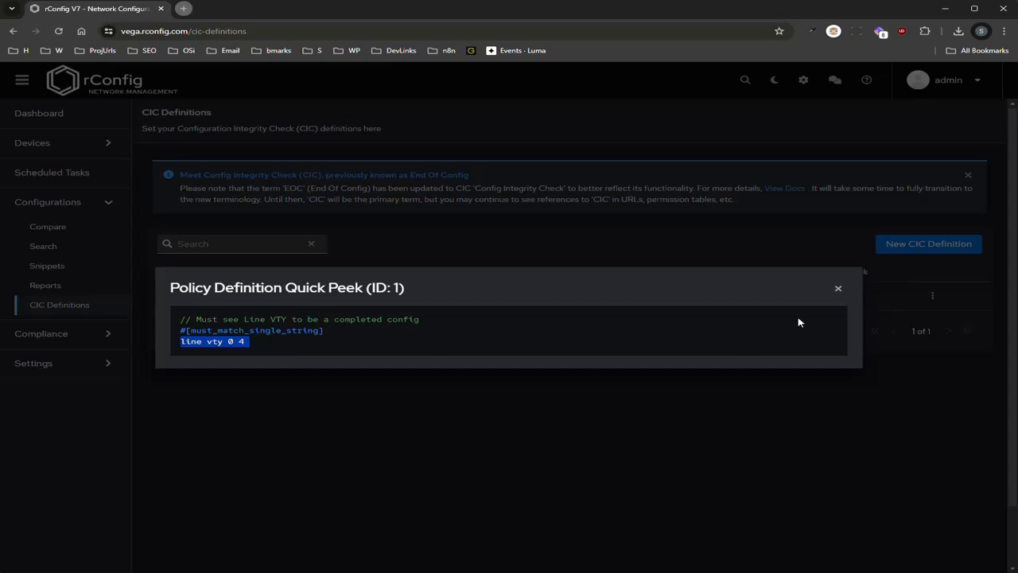
{"action": "left_click", "coordinate": [835, 291]}
{"action": "left_click", "coordinate": [99, 148]}
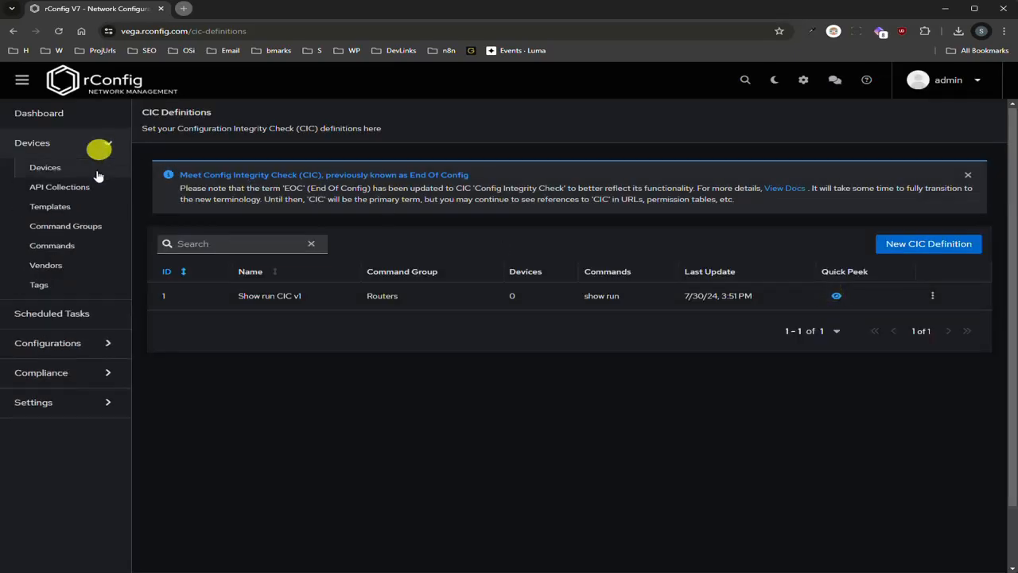
{"action": "left_click", "coordinate": [82, 165]}
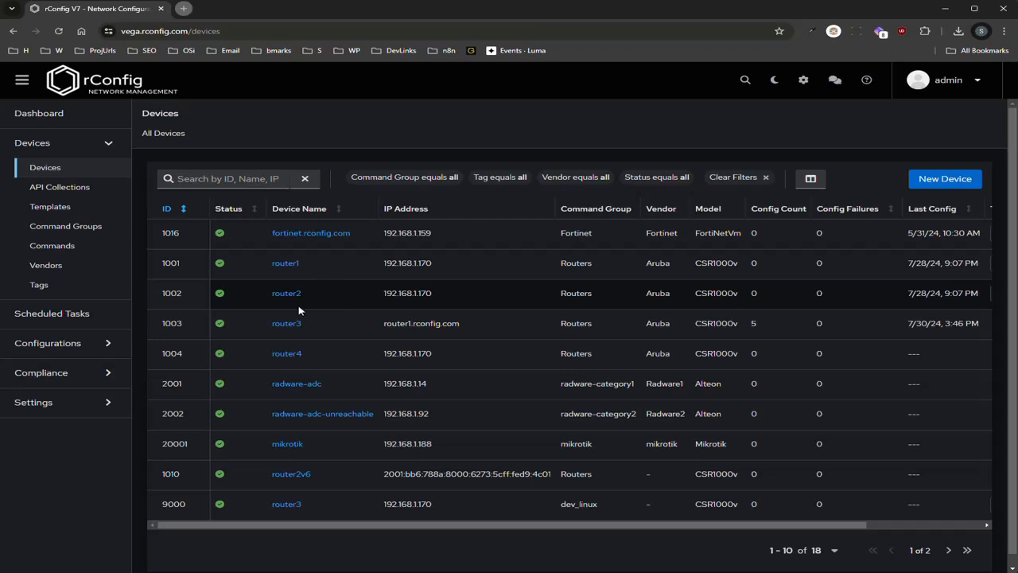
{"action": "left_click", "coordinate": [288, 323]}
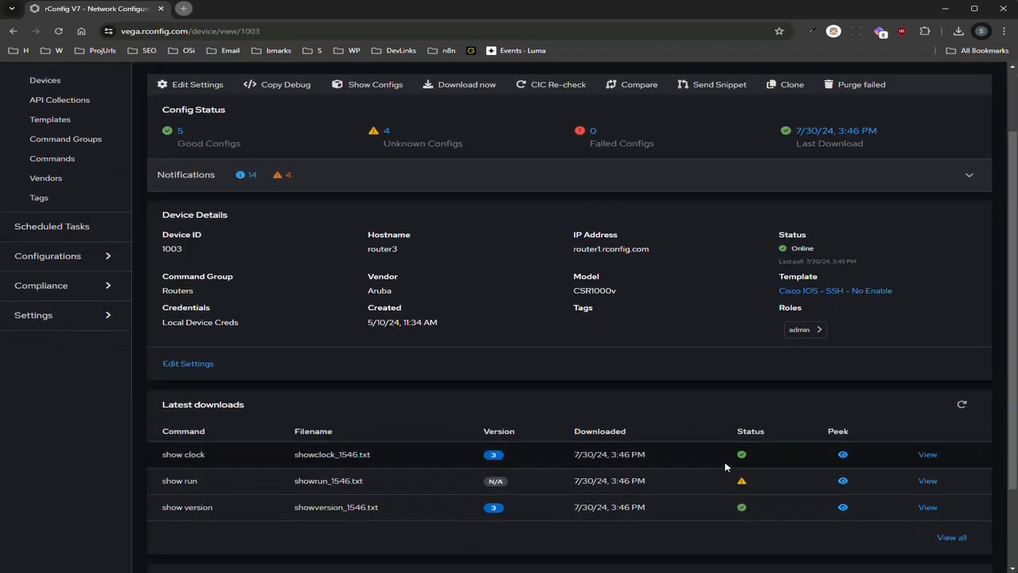
{"action": "scroll", "coordinate": [655, 416], "scroll_direction": "down", "scroll_amount": 2}
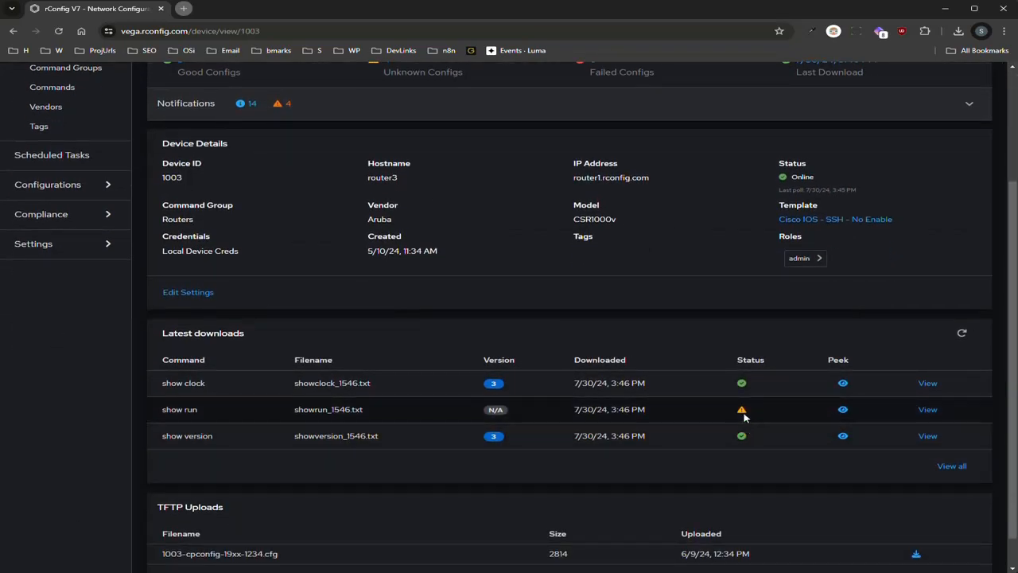
{"action": "scroll", "coordinate": [633, 425], "scroll_direction": "up", "scroll_amount": 2}
{"action": "scroll", "coordinate": [632, 424], "scroll_direction": "down", "scroll_amount": 2}
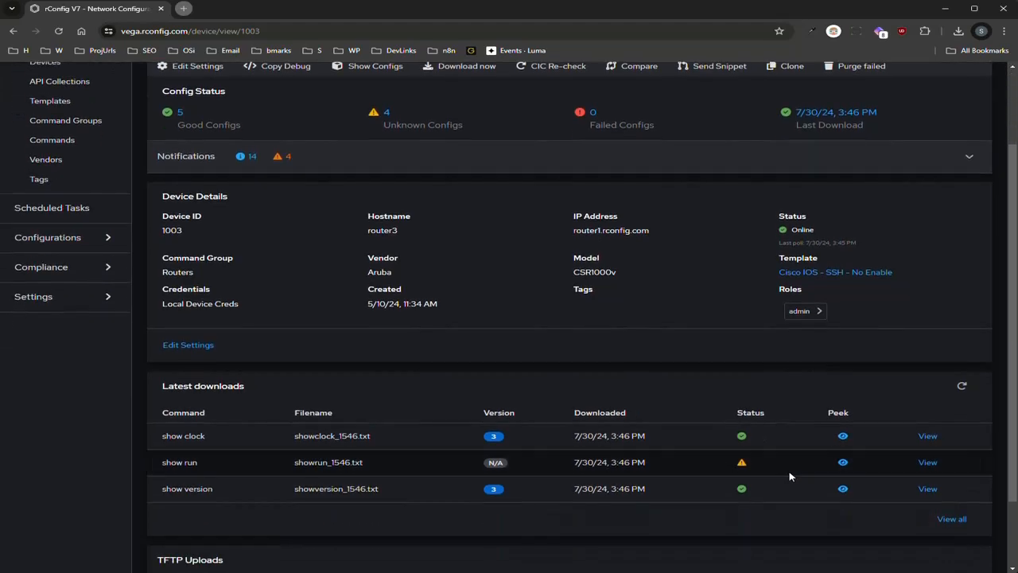
{"action": "left_click", "coordinate": [841, 467]}
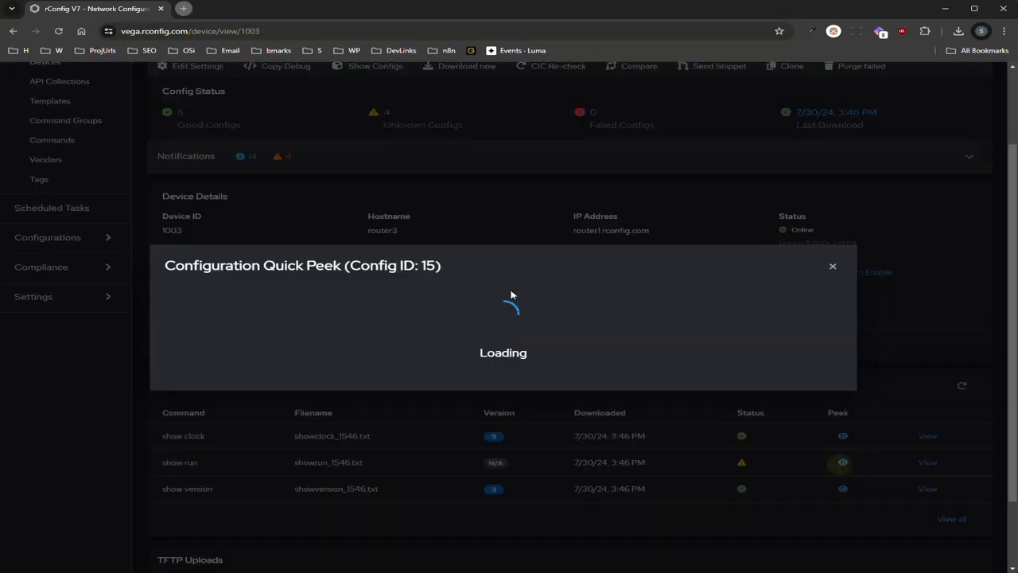
{"action": "scroll", "coordinate": [529, 334], "scroll_direction": "down", "scroll_amount": 10}
{"action": "scroll", "coordinate": [535, 342], "scroll_direction": "down", "scroll_amount": 10}
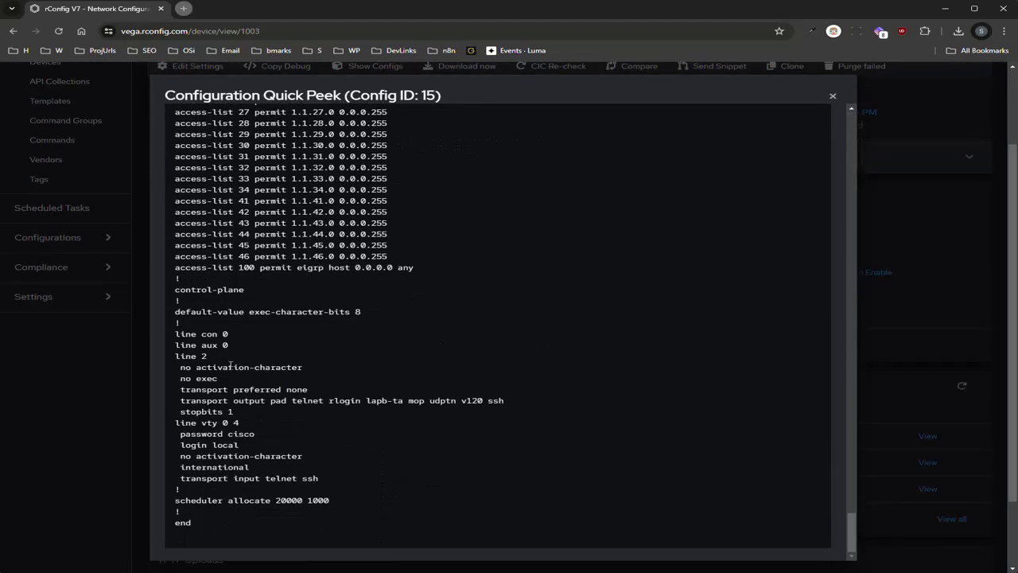
{"action": "left_click", "coordinate": [239, 426]}
{"action": "left_click_drag", "start_coordinate": [239, 426], "coordinate": [159, 424]}
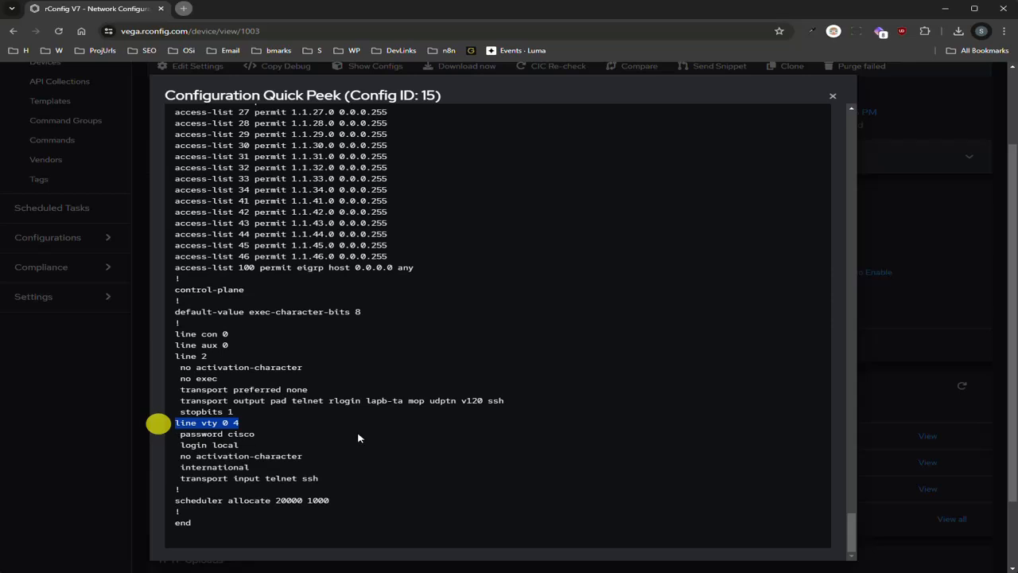
{"action": "left_click_drag", "start_coordinate": [208, 358], "coordinate": [166, 359]}
{"action": "triple_click", "coordinate": [244, 367]}
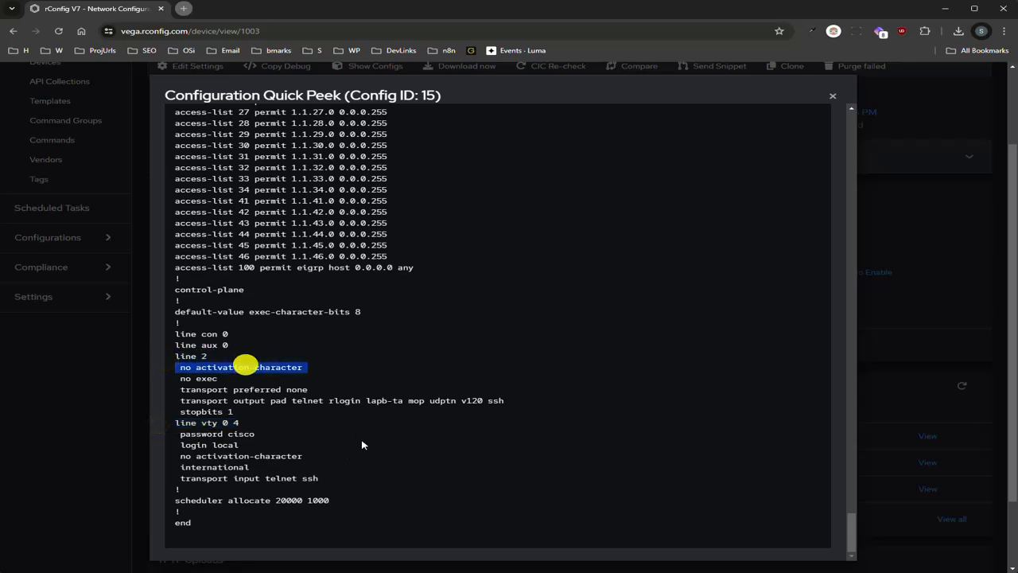
{"action": "left_click", "coordinate": [347, 462]}
{"action": "triple_click", "coordinate": [255, 423]}
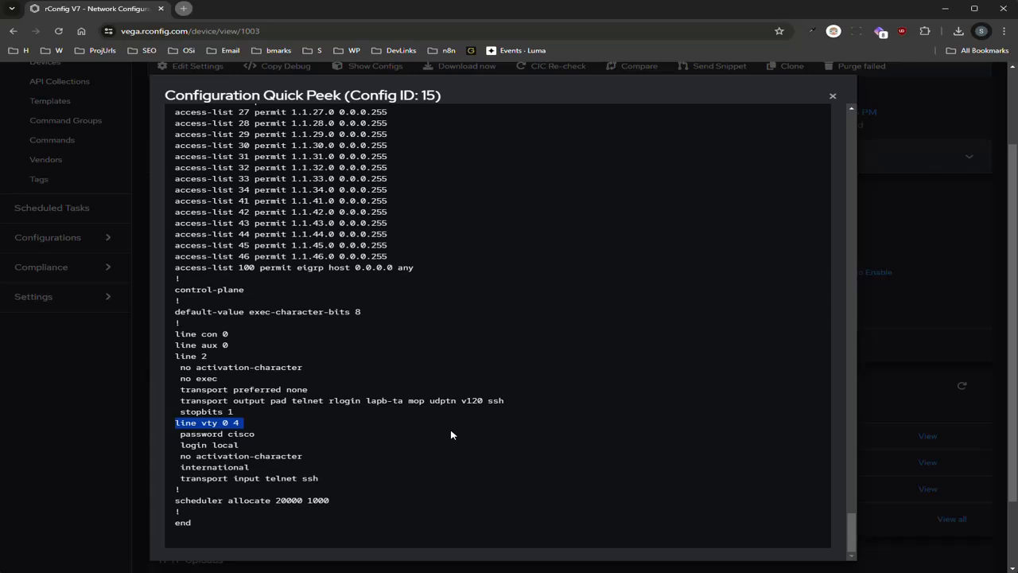
{"action": "left_click", "coordinate": [912, 340]}
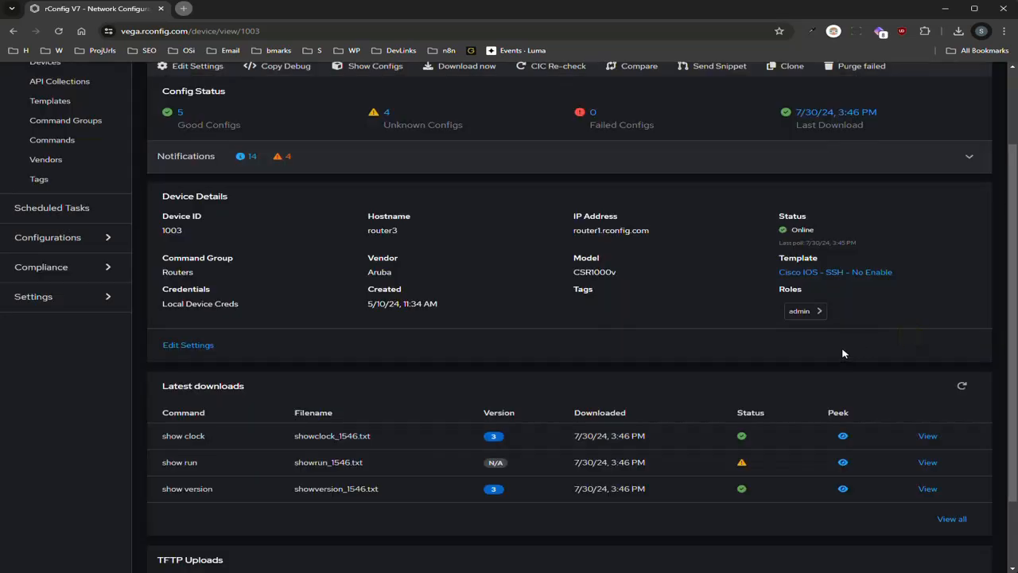
{"action": "scroll", "coordinate": [795, 342], "scroll_direction": "up", "scroll_amount": 2}
Re-download router3's configs and refresh Latest downloads to show showrun_1553.txt as valid
{"action": "left_click", "coordinate": [458, 171]}
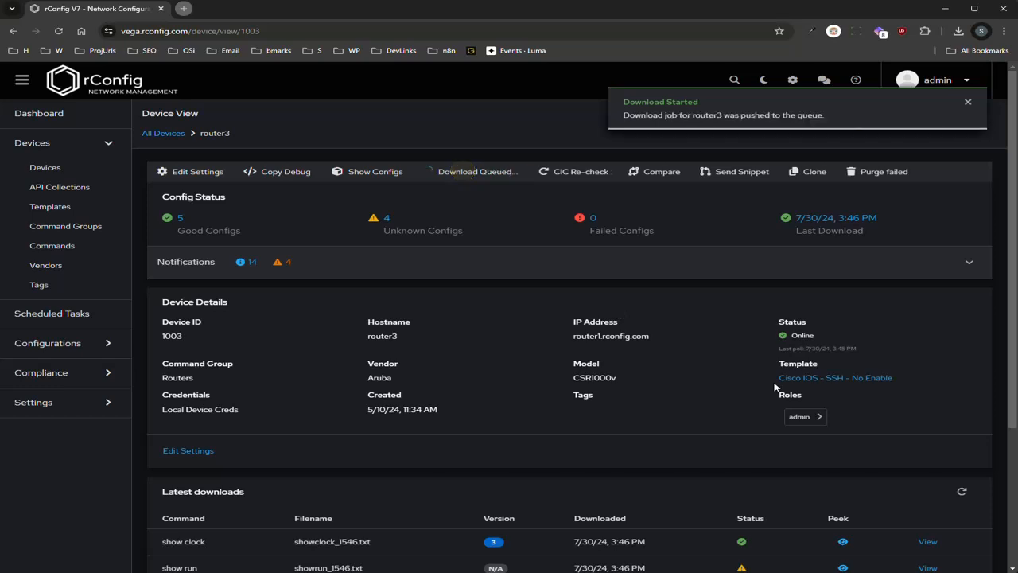
{"action": "scroll", "coordinate": [809, 436], "scroll_direction": "down", "scroll_amount": 3}
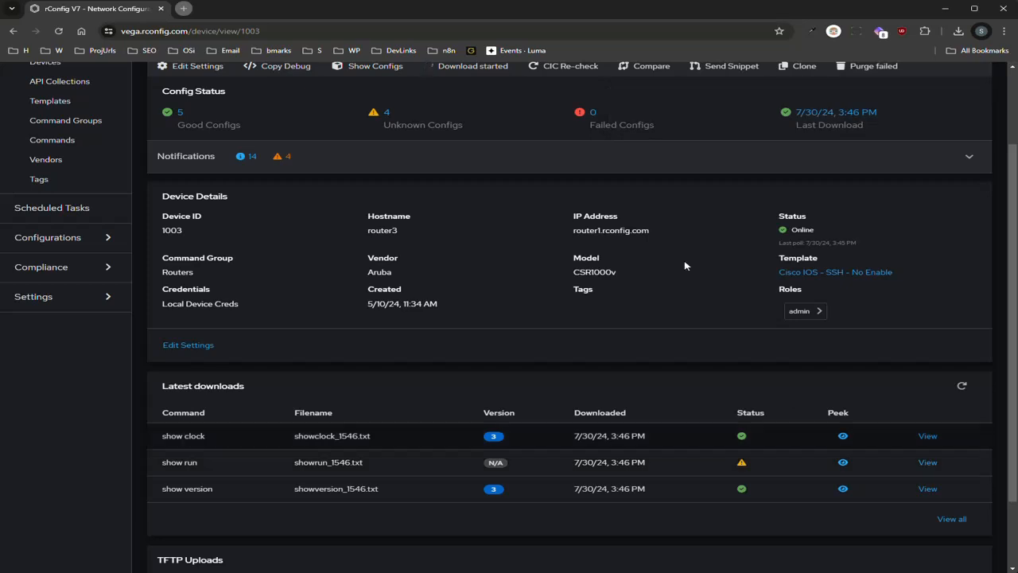
{"action": "scroll", "coordinate": [488, 141], "scroll_direction": "up", "scroll_amount": 1}
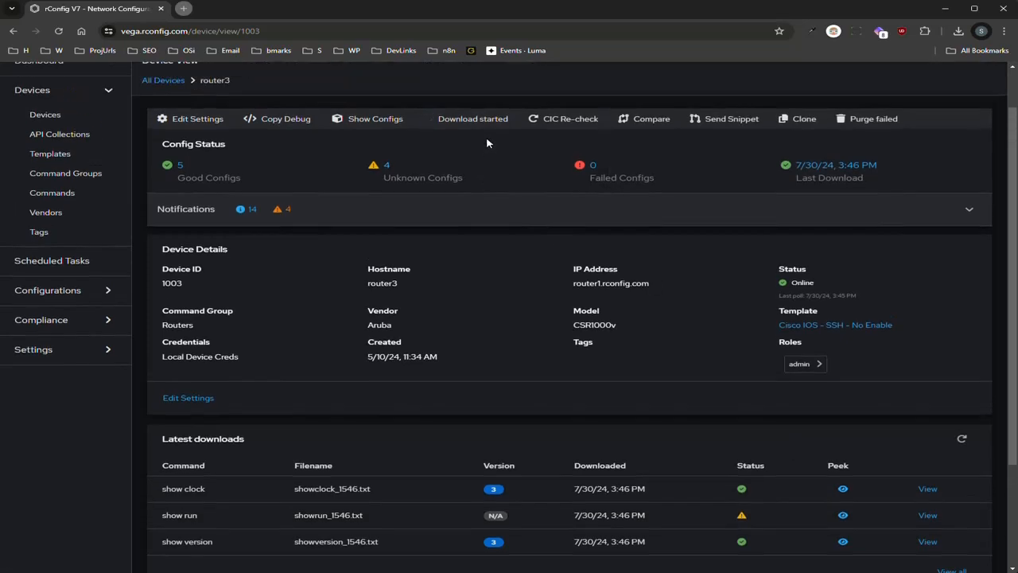
{"action": "scroll", "coordinate": [796, 318], "scroll_direction": "down", "scroll_amount": 1}
{"action": "left_click", "coordinate": [964, 386]}
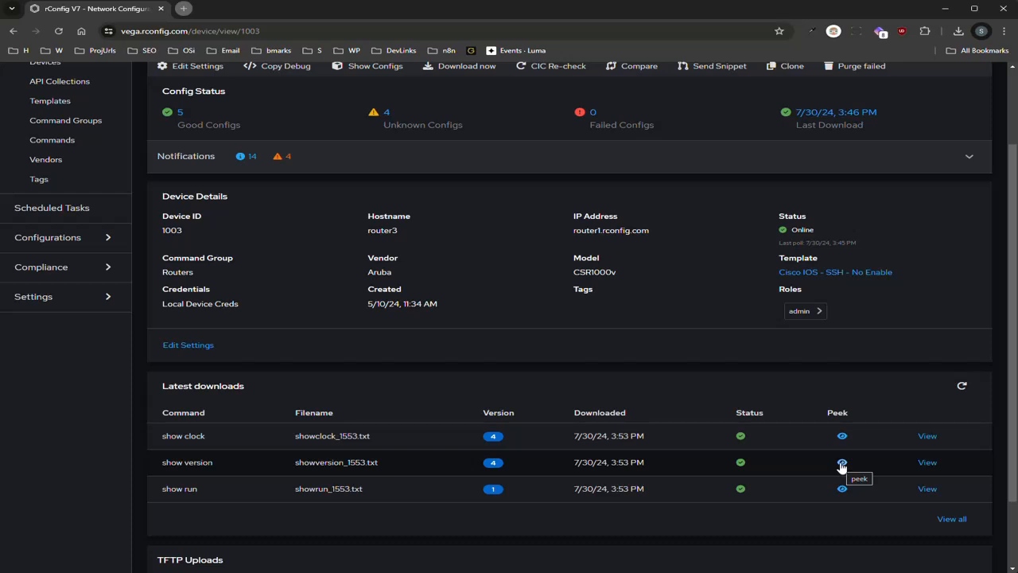
Preview router3's newly downloaded show version config, then close it
{"action": "left_click", "coordinate": [843, 462]}
{"action": "scroll", "coordinate": [517, 342], "scroll_direction": "down", "scroll_amount": 5}
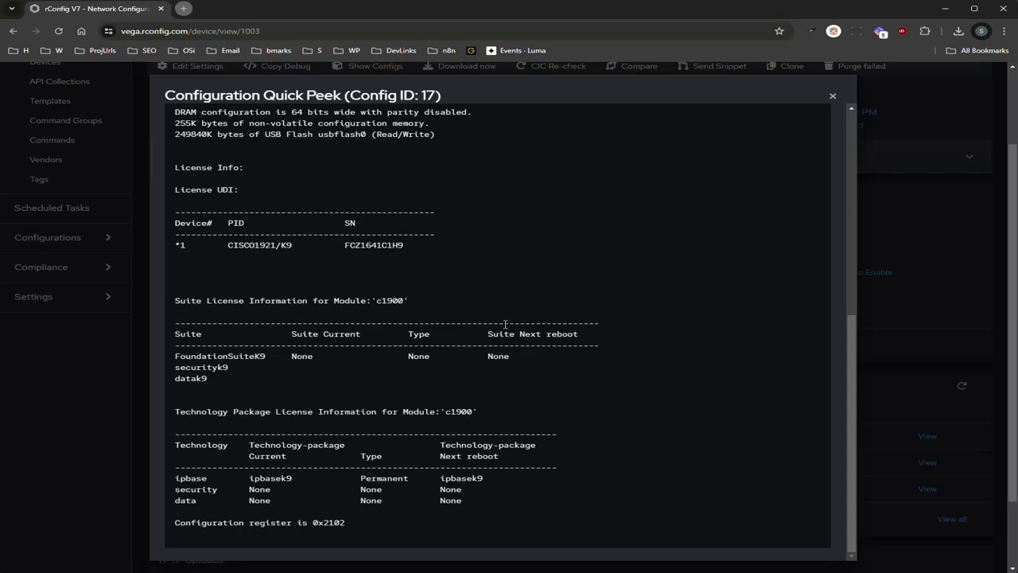
{"action": "left_click", "coordinate": [937, 169]}
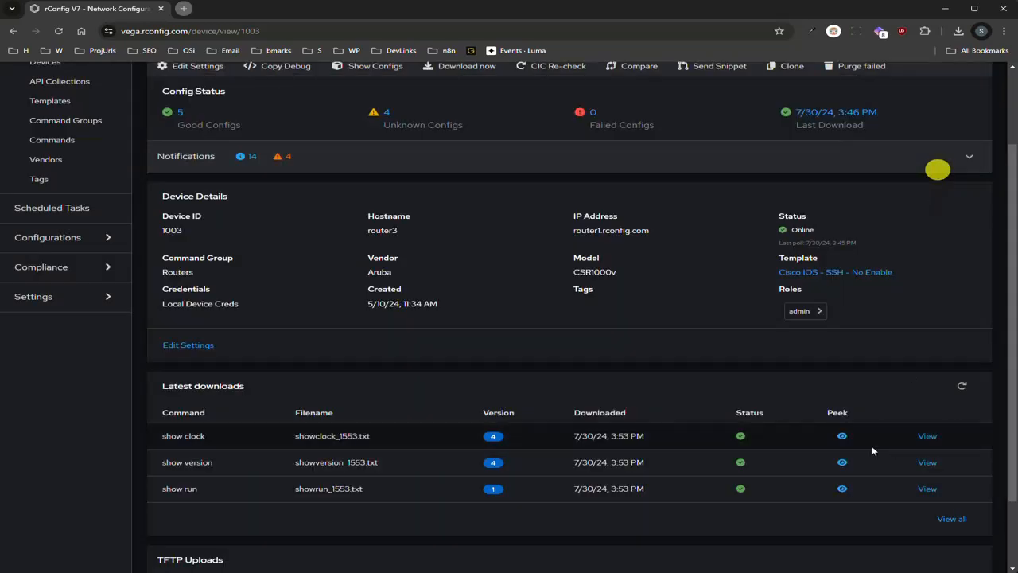
Preview the new show run config to its end and select the 'line vty 0 4' line
{"action": "left_click", "coordinate": [844, 488]}
{"action": "scroll", "coordinate": [433, 380], "scroll_direction": "down", "scroll_amount": 10}
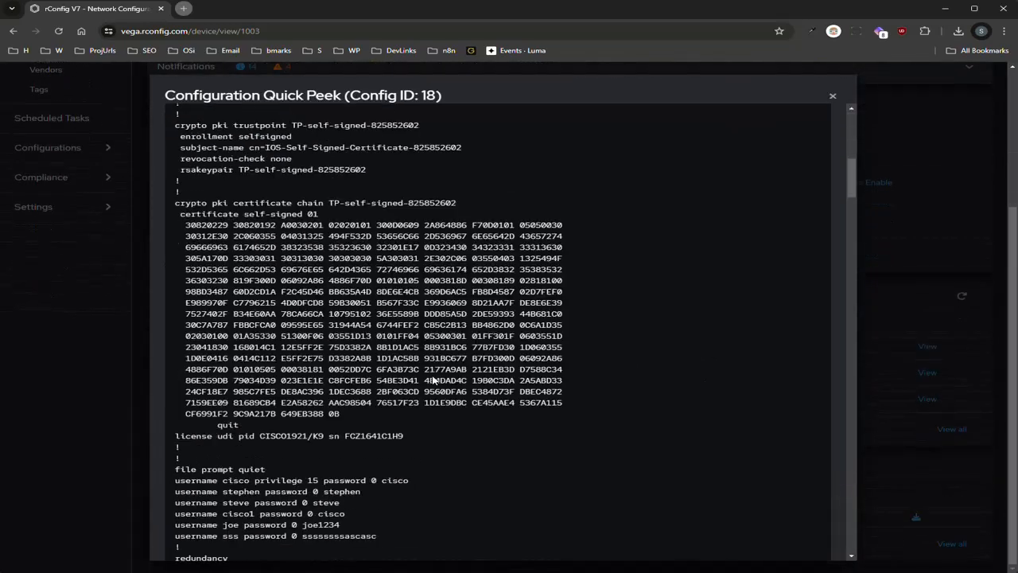
{"action": "scroll", "coordinate": [434, 380], "scroll_direction": "down", "scroll_amount": 15}
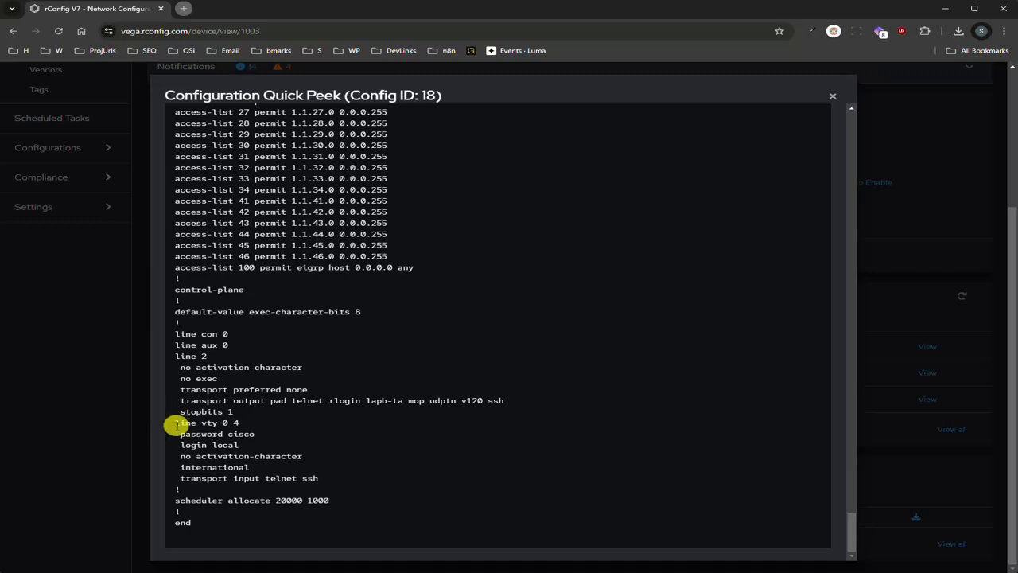
{"action": "left_click_drag", "start_coordinate": [175, 423], "coordinate": [346, 428]}
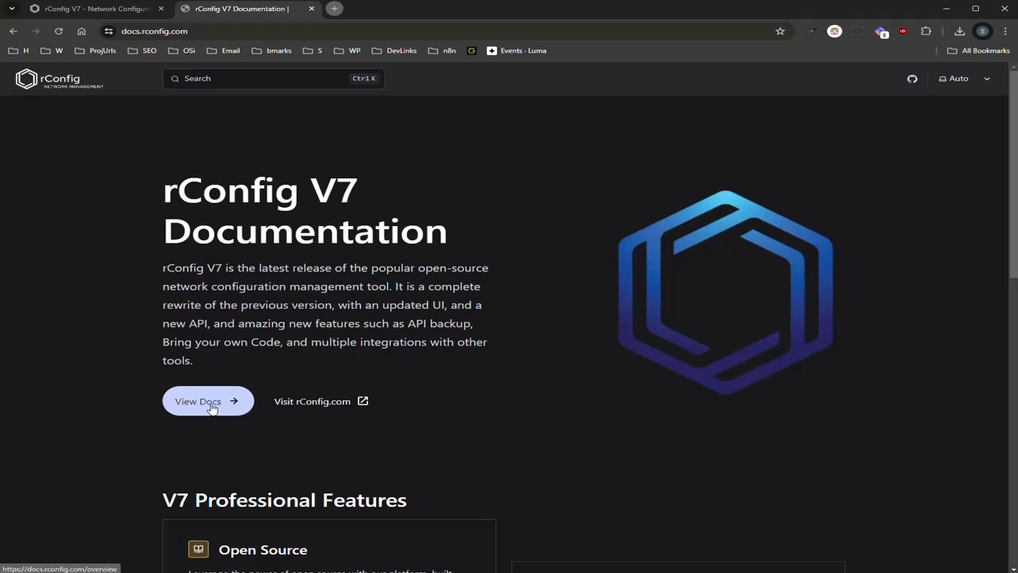
Read the docs' Config tools > CIC Definitions page, including the note on EOC becoming CIC
{"action": "left_click", "coordinate": [203, 402]}
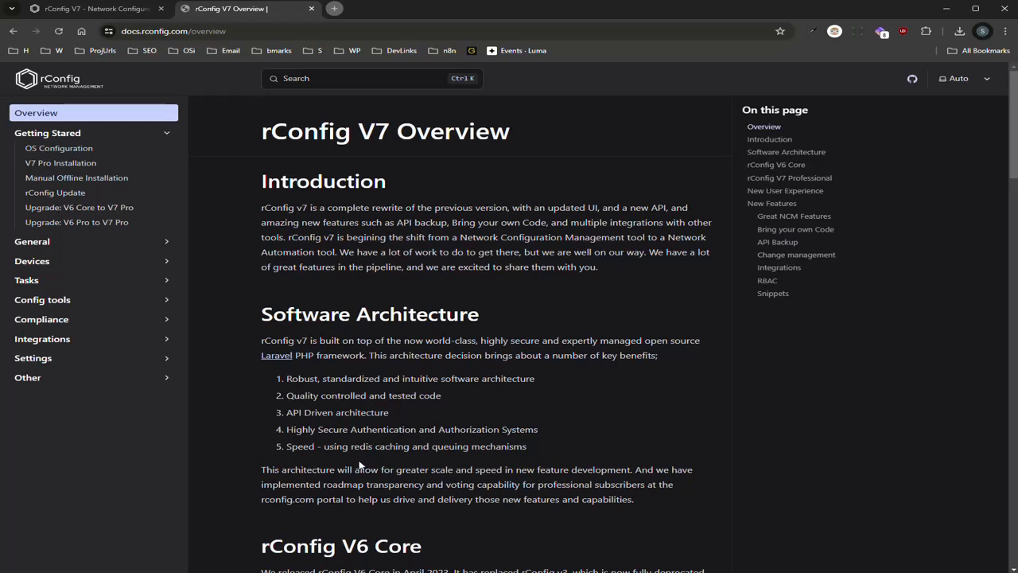
{"action": "left_click", "coordinate": [112, 299]}
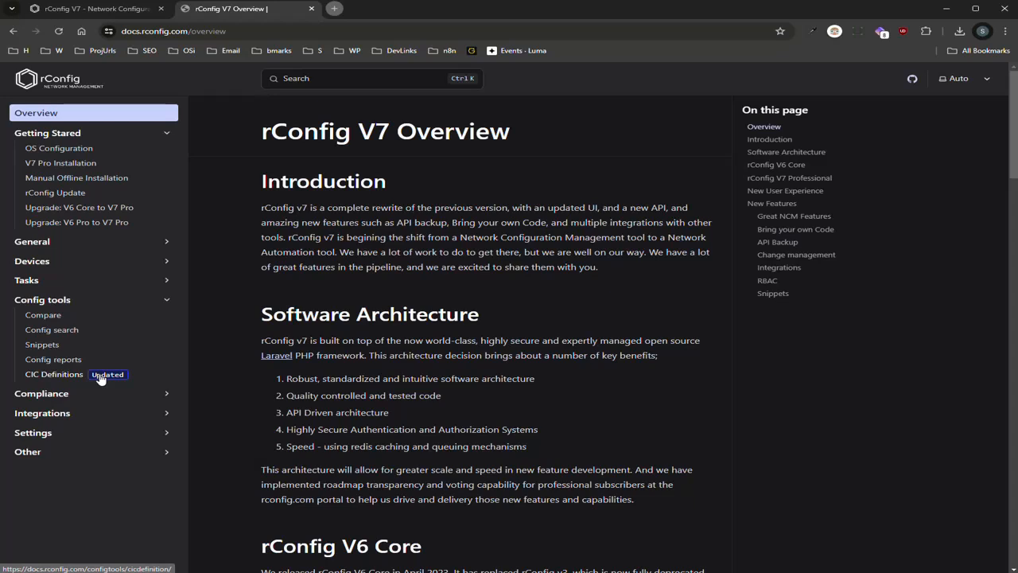
{"action": "left_click", "coordinate": [43, 379]}
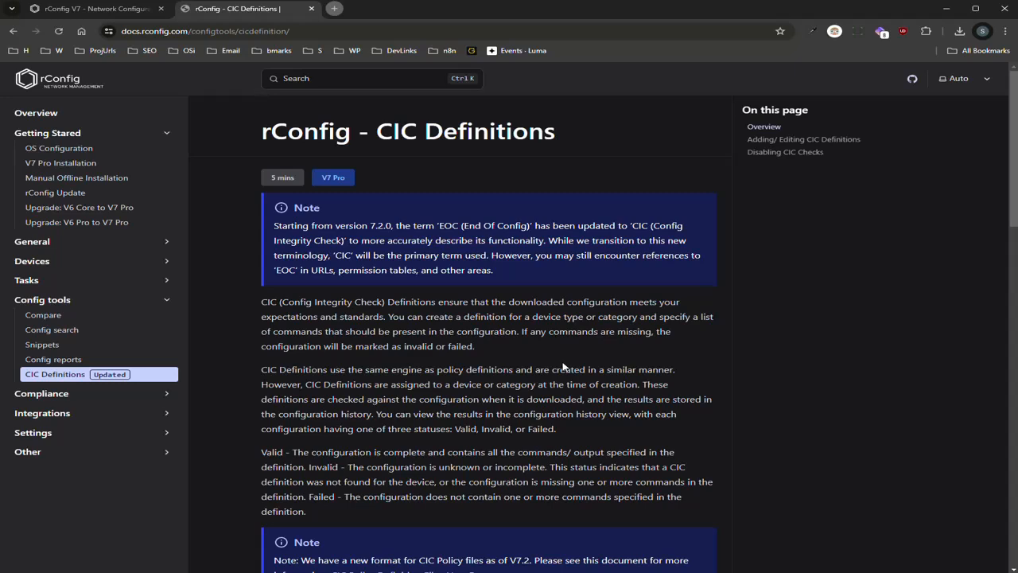
{"action": "left_click_drag", "start_coordinate": [413, 226], "coordinate": [348, 240]}
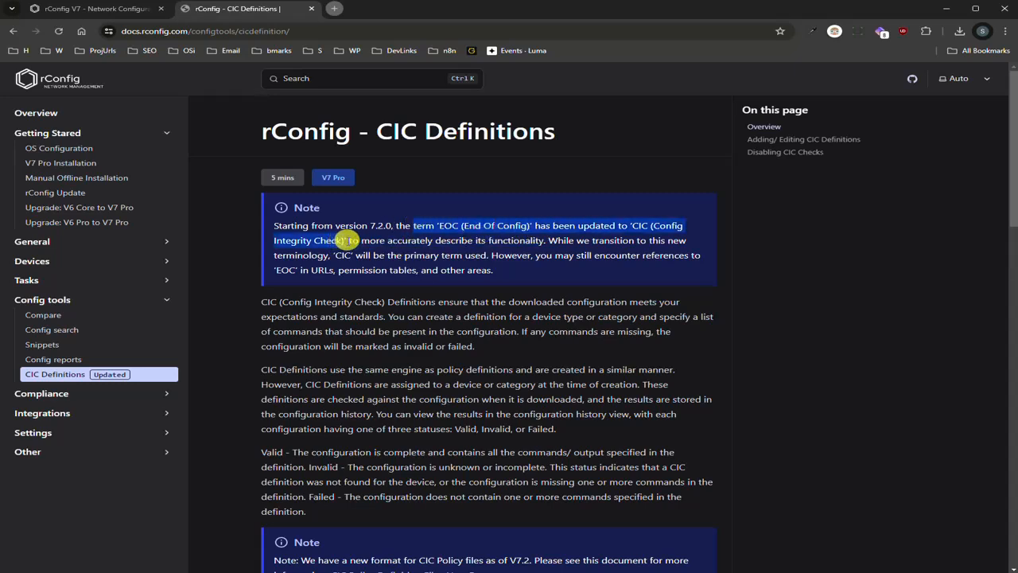
{"action": "left_click", "coordinate": [348, 241]}
{"action": "scroll", "coordinate": [424, 376], "scroll_direction": "down", "scroll_amount": 6}
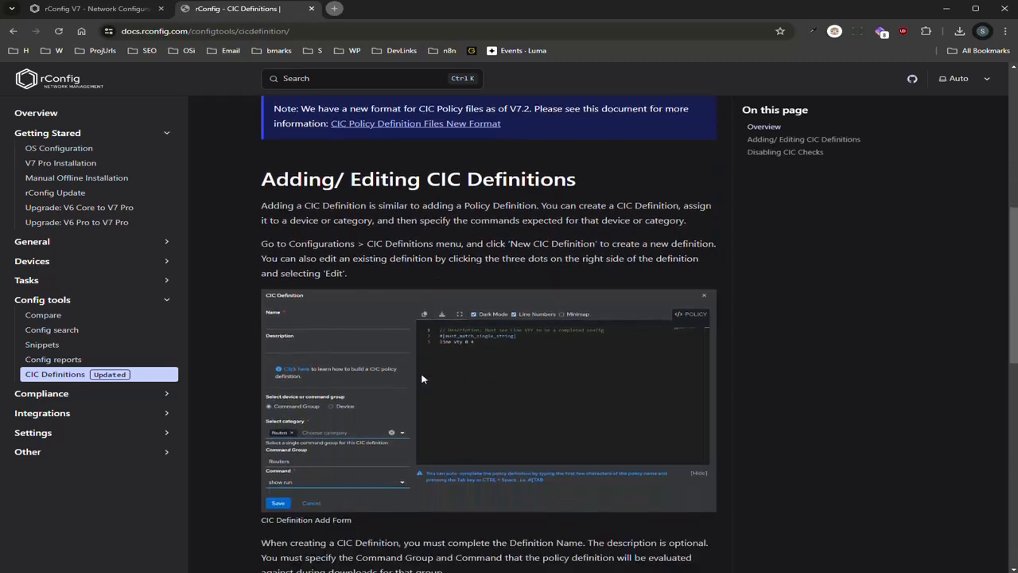
{"action": "scroll", "coordinate": [423, 379], "scroll_direction": "down", "scroll_amount": 10}
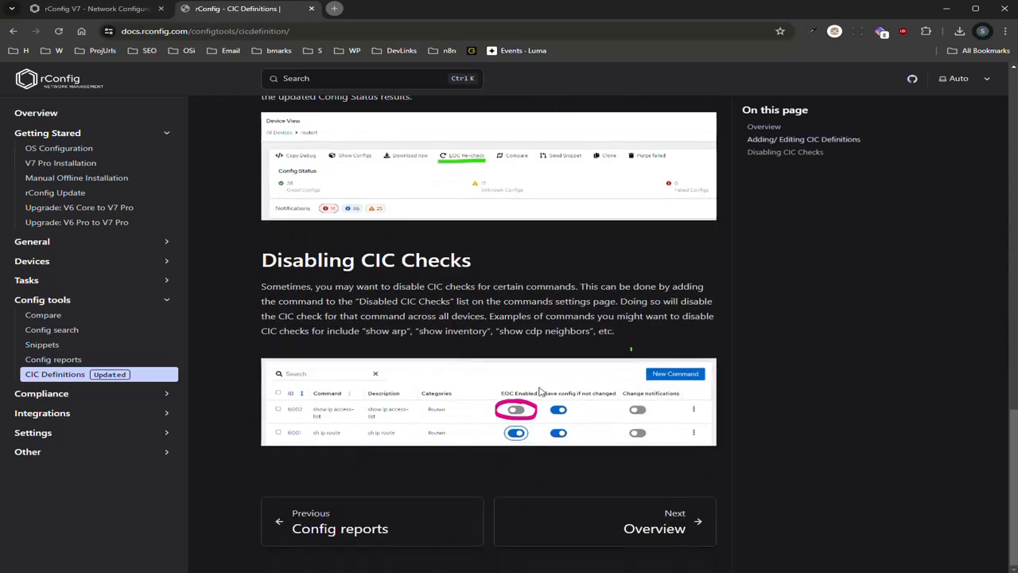
{"action": "scroll", "coordinate": [540, 389], "scroll_direction": "up", "scroll_amount": 8}
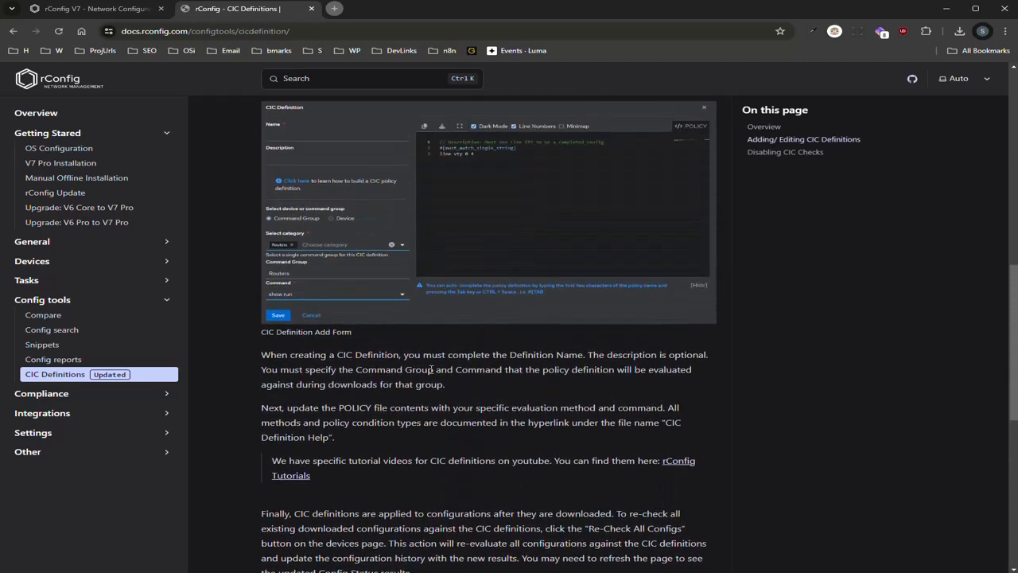
{"action": "scroll", "coordinate": [430, 370], "scroll_direction": "up", "scroll_amount": 2}
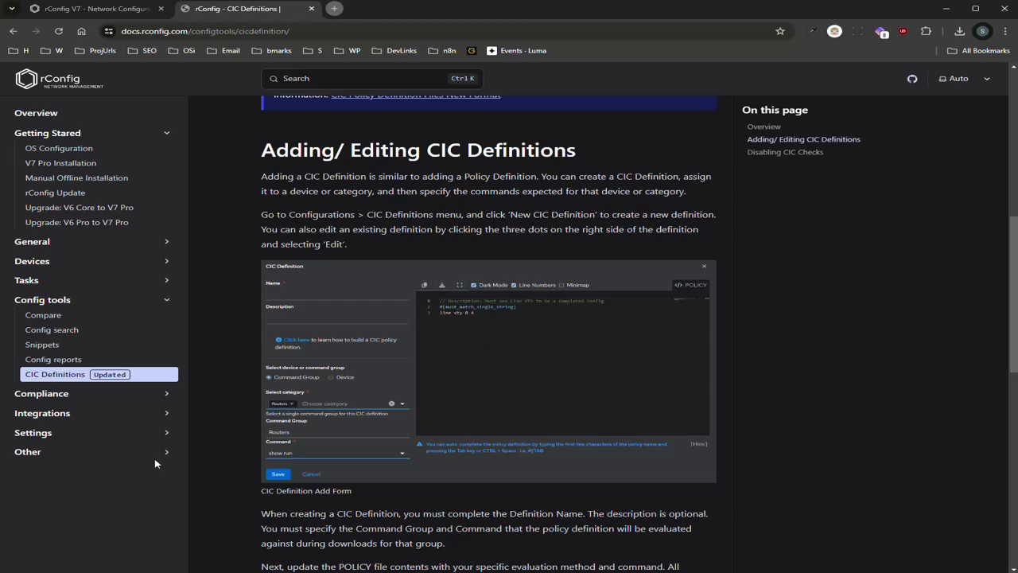
Open Other > Policy Definition Files New Format, then return to router3's device page
{"action": "left_click", "coordinate": [64, 455]}
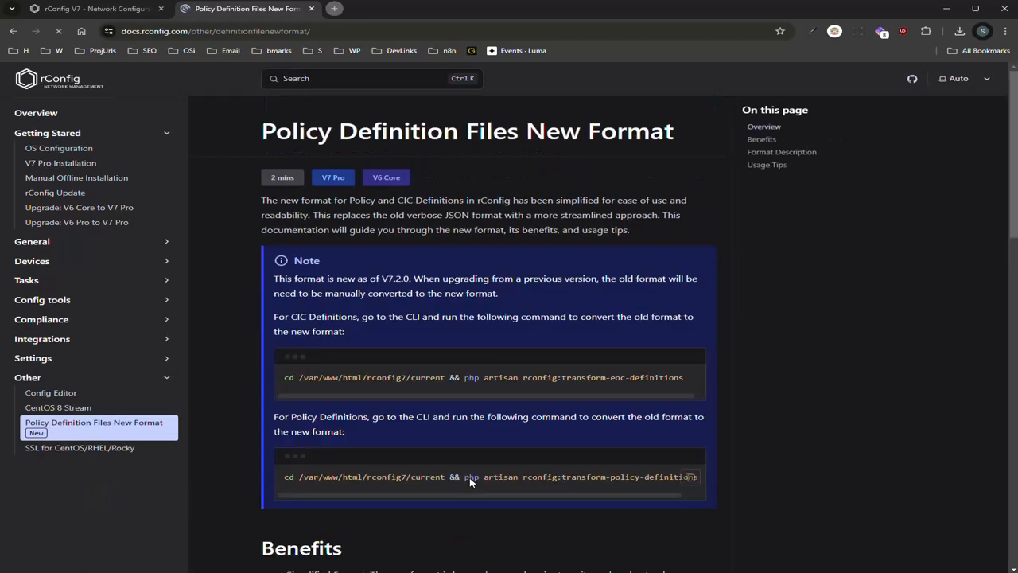
{"action": "scroll", "coordinate": [446, 398], "scroll_direction": "down", "scroll_amount": 5}
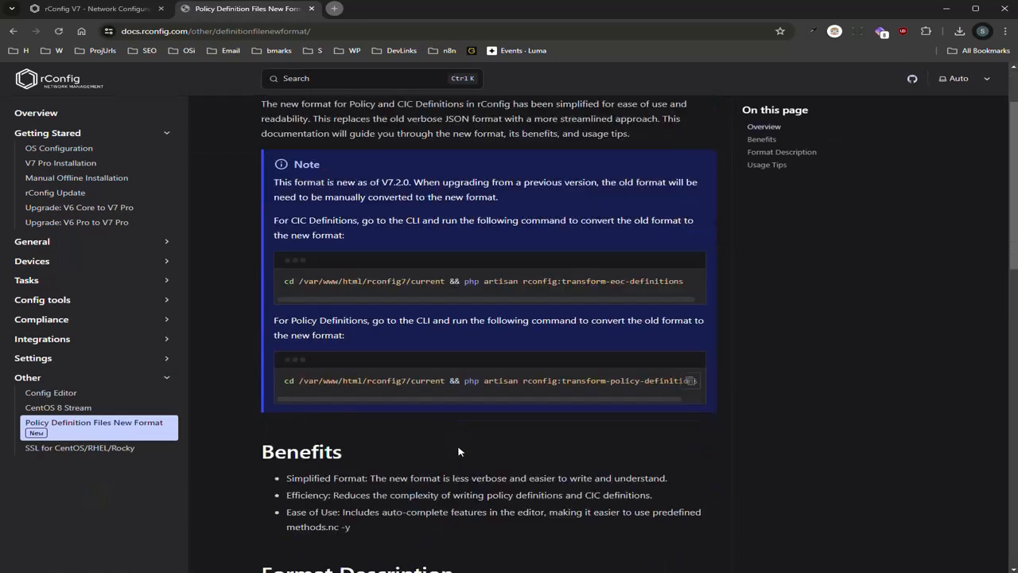
{"action": "left_click", "coordinate": [103, 9]}
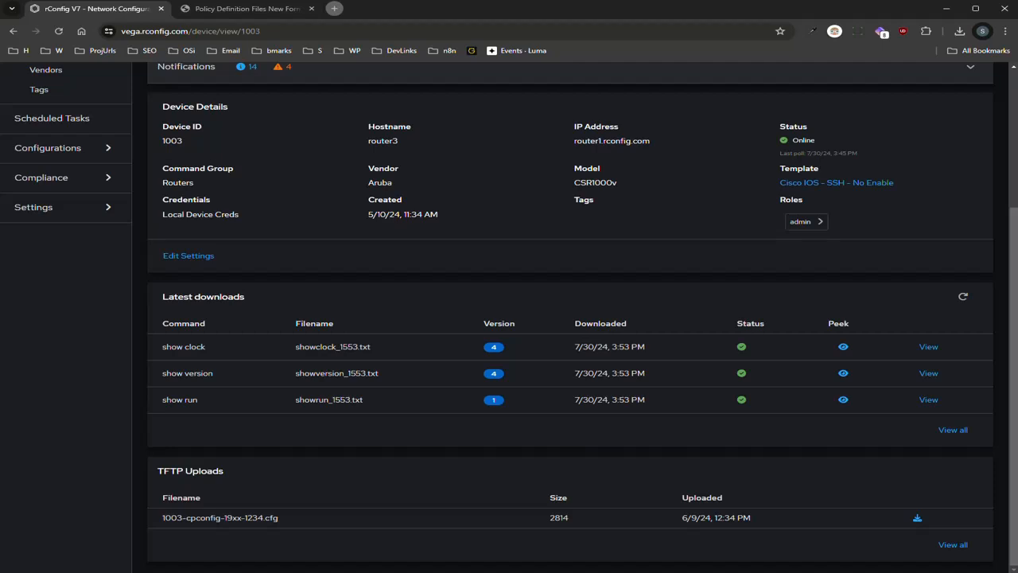
{"action": "key", "text": "alt+Tab"}
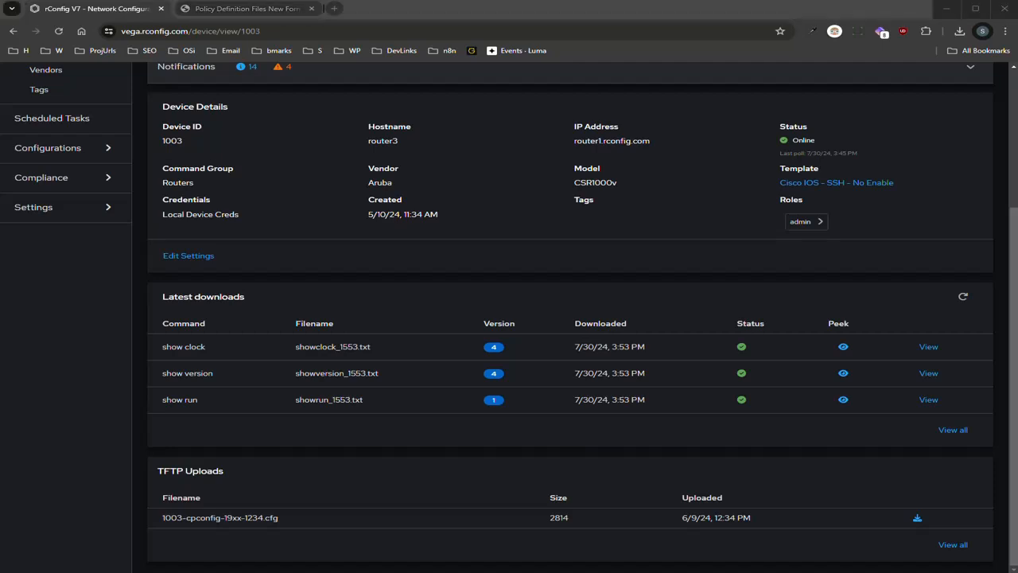